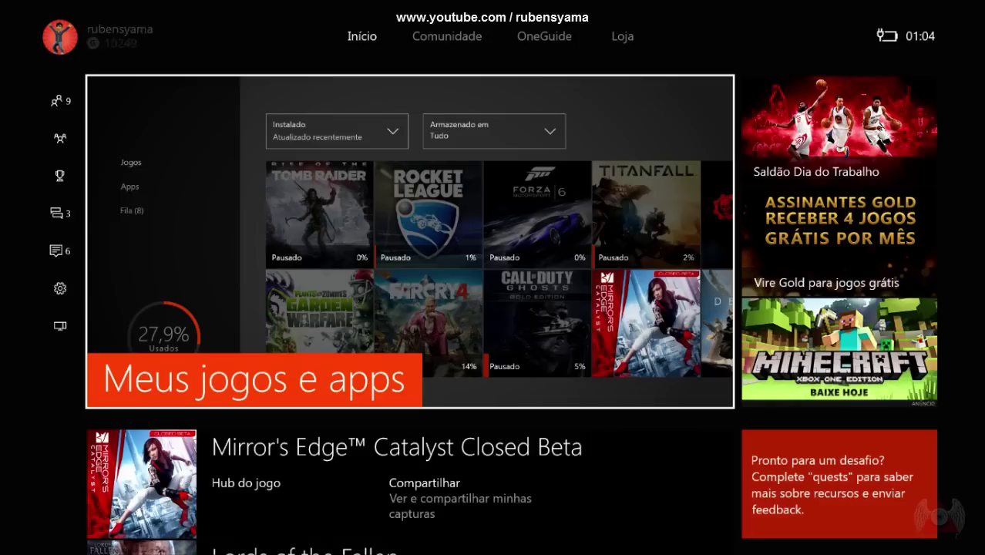
# Open Meus jogos e apps and filter the installed games by the storage device 1 Tera usb
pyautogui.press('Return')
pyautogui.click(622, 84)
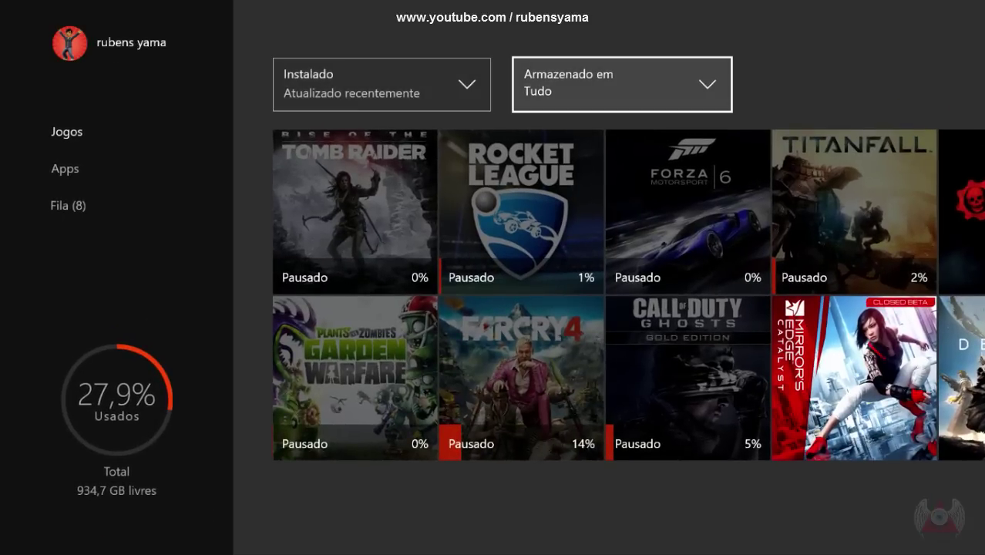
pyautogui.press('Return')
pyautogui.press('Down')
pyautogui.press('Down')
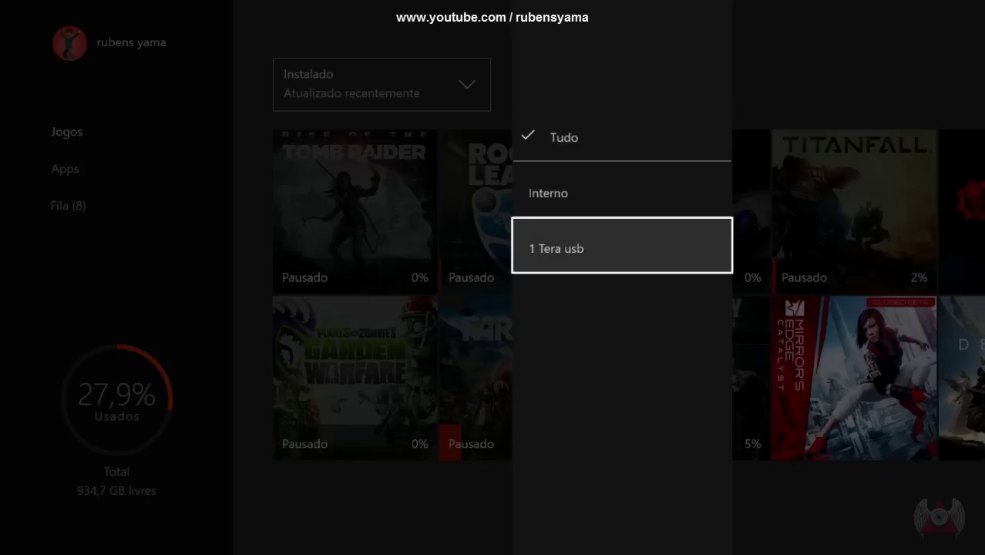
pyautogui.press('Return')
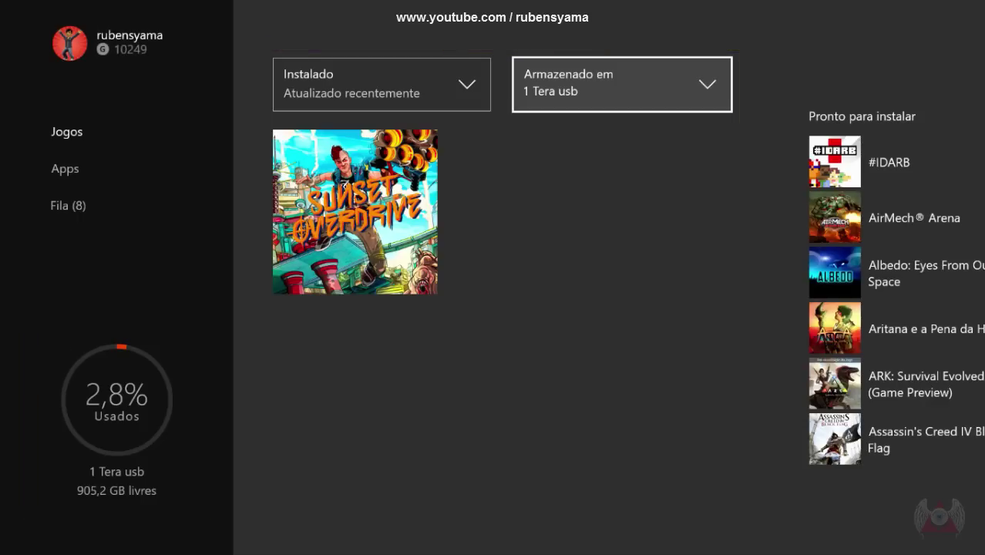
# Set the storage filter of the games list back to Tudo
pyautogui.press('Left')
pyautogui.press('Right')
pyautogui.press('Return')
pyautogui.press('Up')
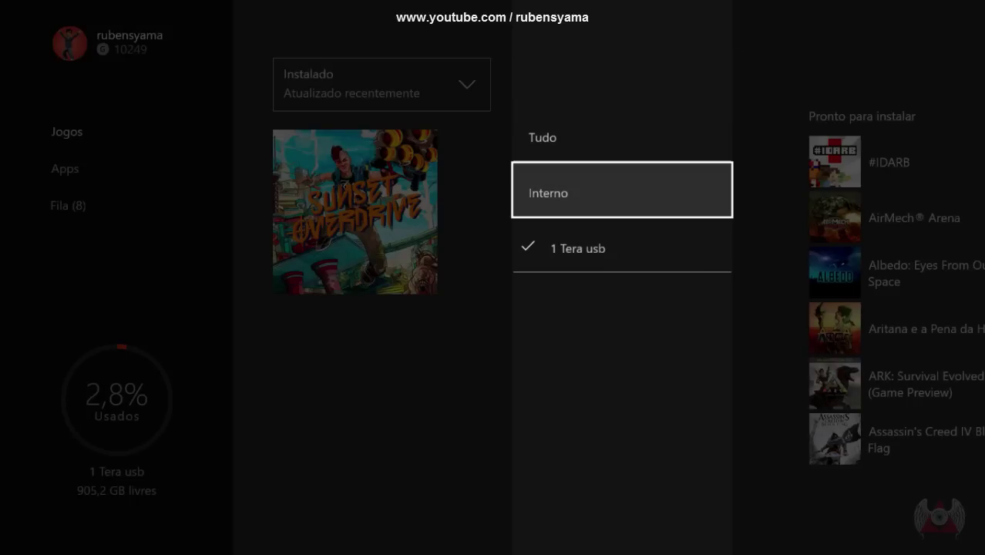
pyautogui.press('Up')
pyautogui.press('Return')
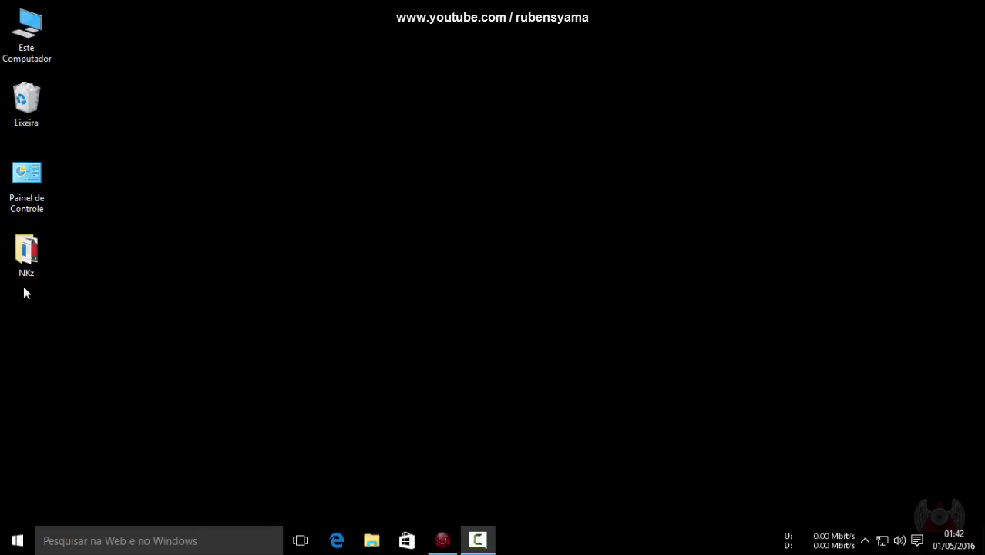
# Paste the Xbox One Drive Converter 1.1 program onto the desktop, checking the drives in Este Computador before and after
pyautogui.doubleClick(44, 33)
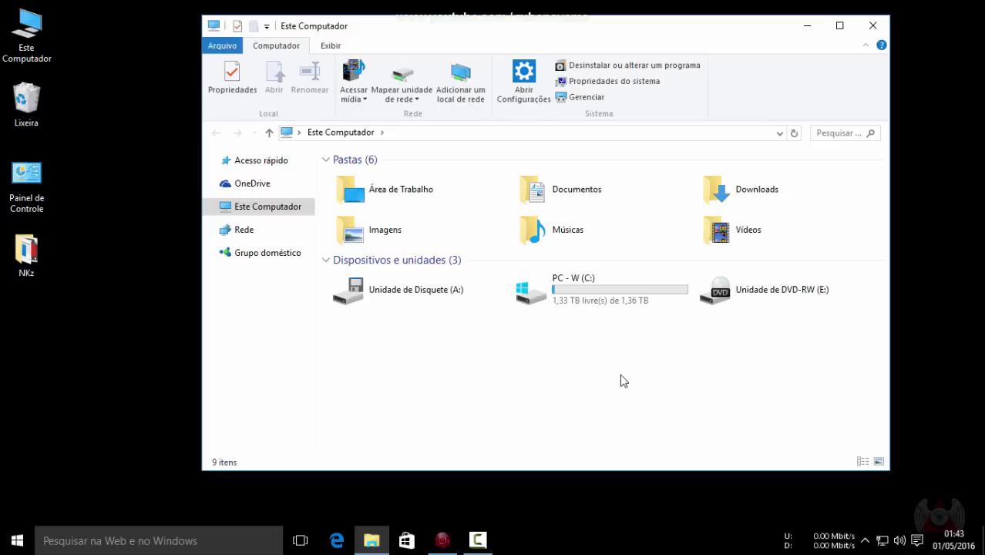
pyautogui.click(873, 26)
pyautogui.rightClick(203, 332)
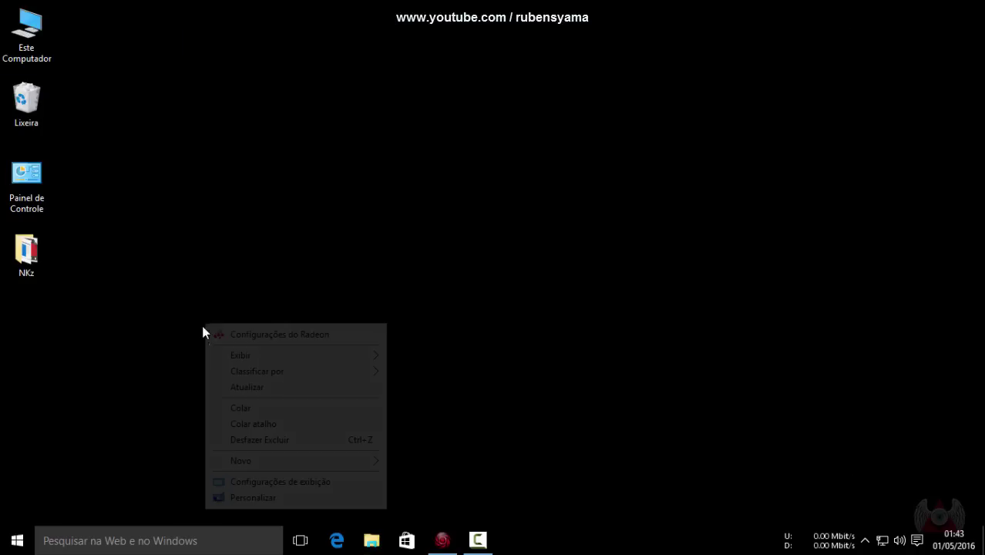
pyautogui.click(240, 409)
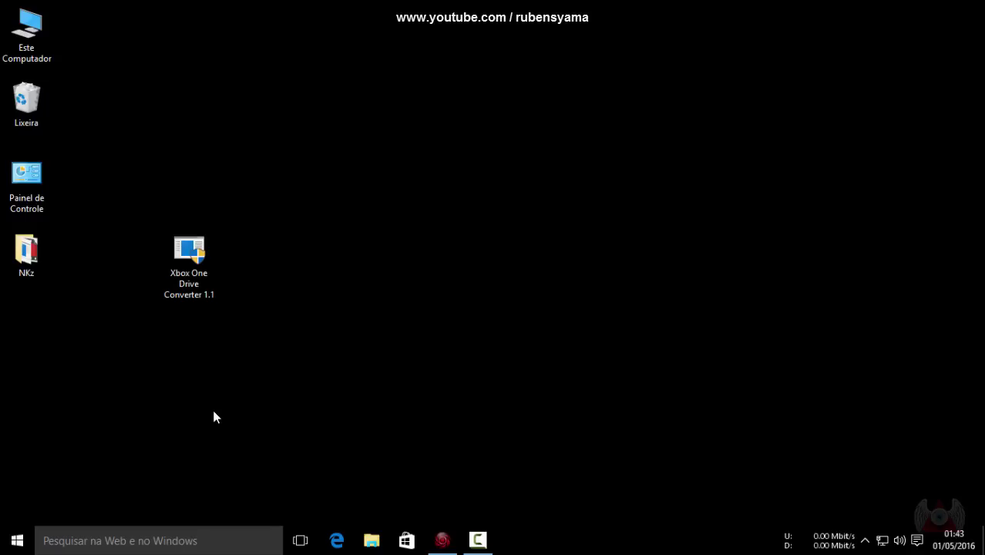
pyautogui.doubleClick(48, 37)
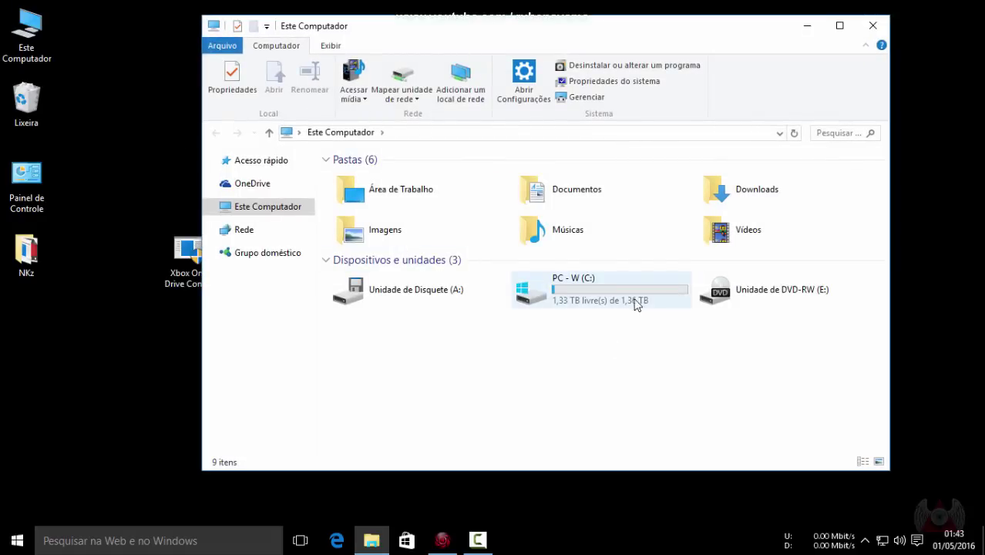
pyautogui.click(872, 25)
# Run Xbox One Drive Converter 1.1 as administrator and scan for connected Xbox One storage devices
pyautogui.click(202, 247)
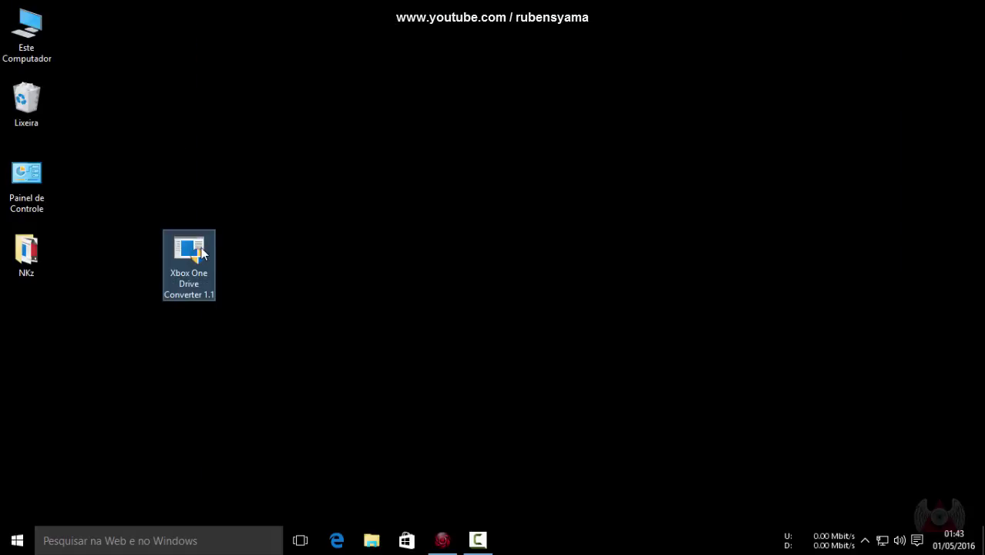
pyautogui.rightClick(197, 248)
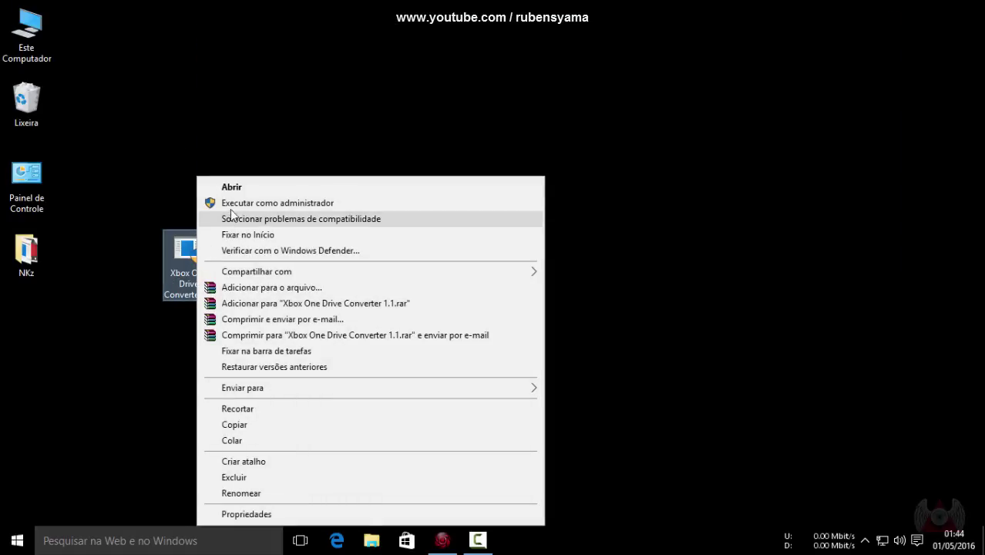
pyautogui.click(249, 205)
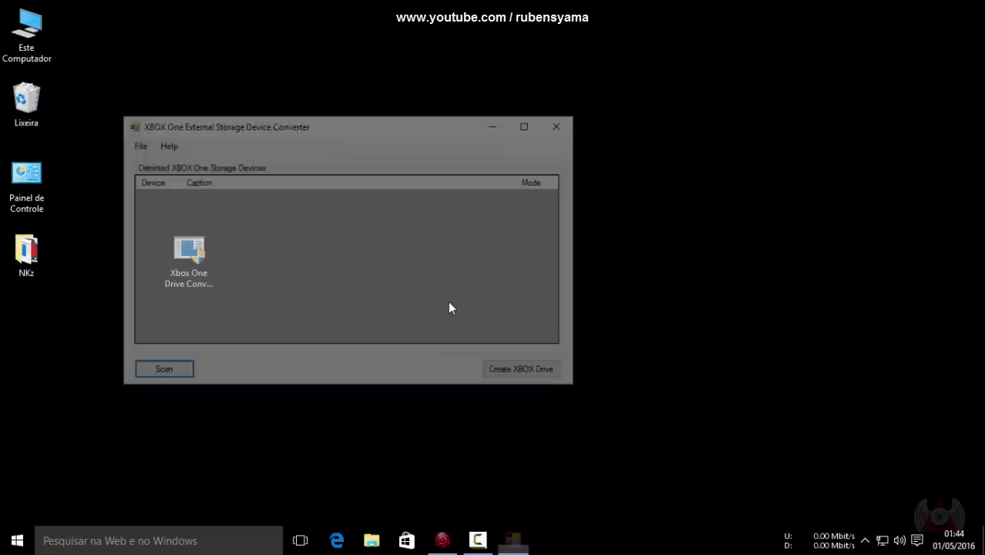
pyautogui.moveTo(321, 132); pyautogui.dragTo(420, 131)
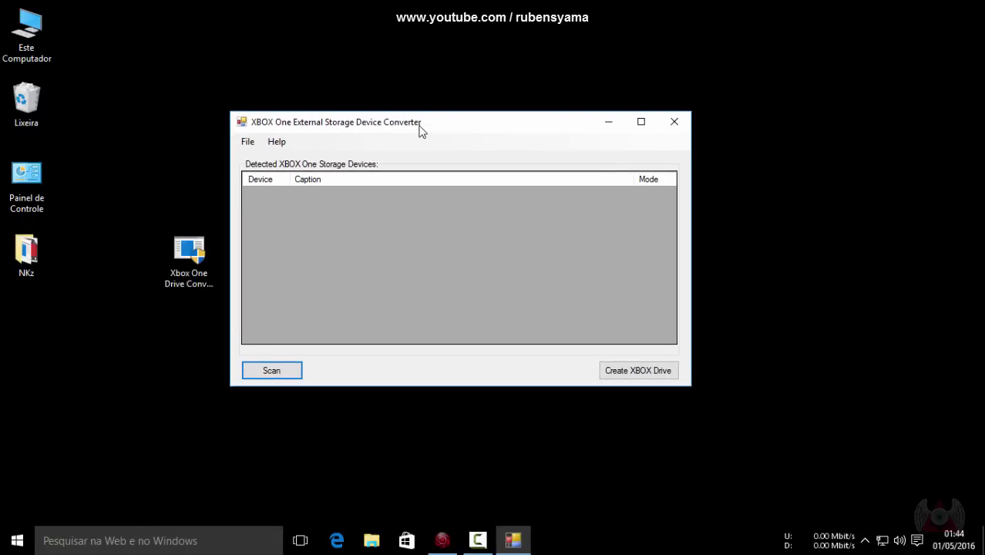
pyautogui.click(282, 374)
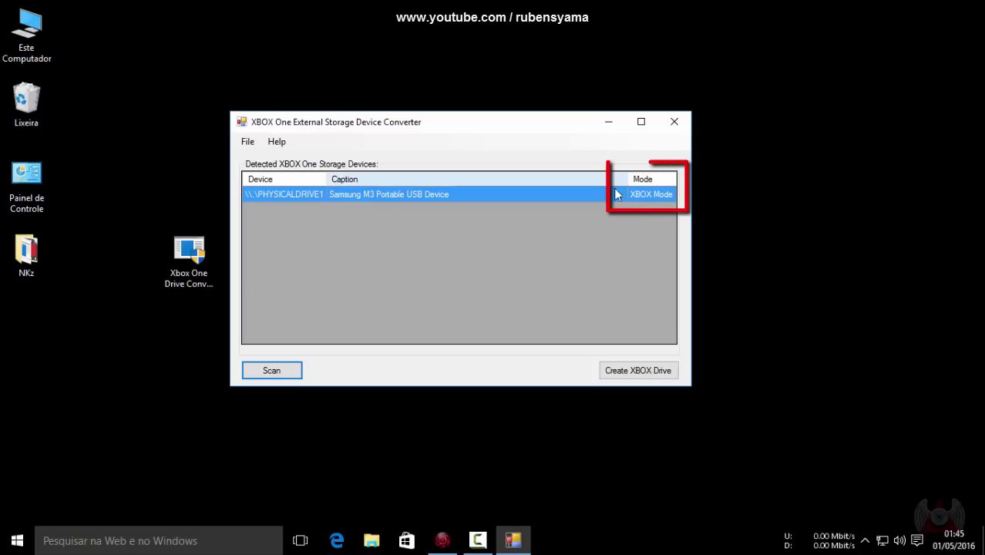
# Enable PC Mode on the Samsung M3 Portable USB Device and rescan the storage devices
pyautogui.rightClick(527, 197)
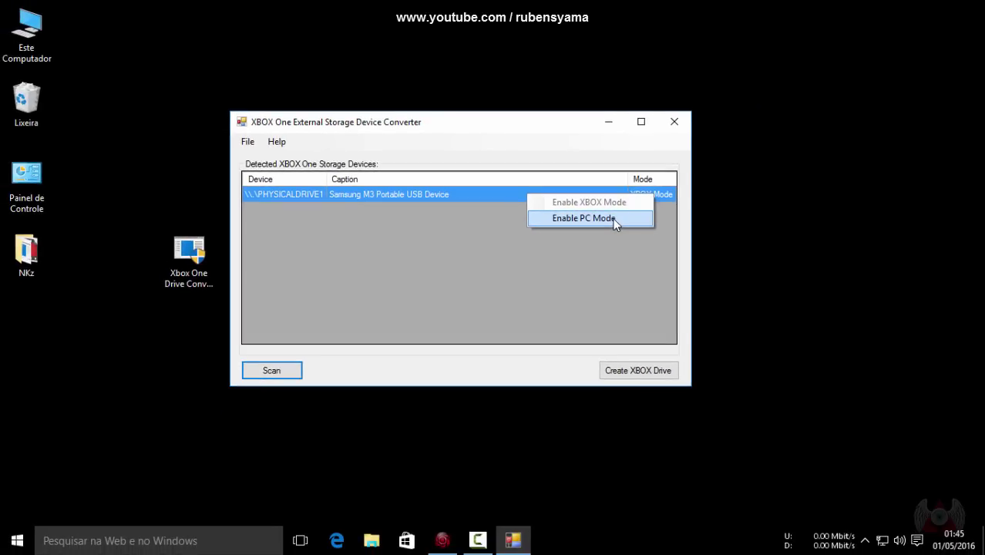
pyautogui.click(615, 220)
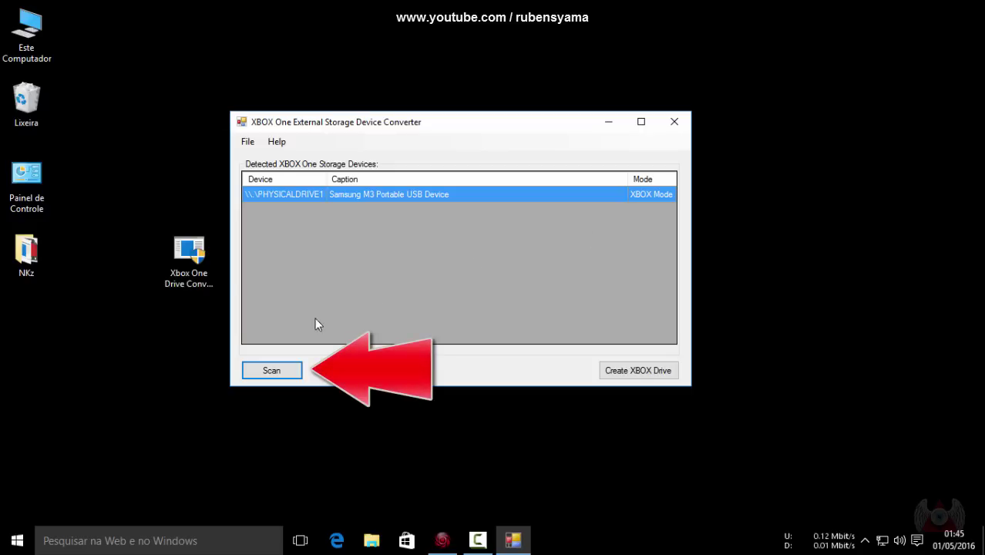
pyautogui.click(297, 372)
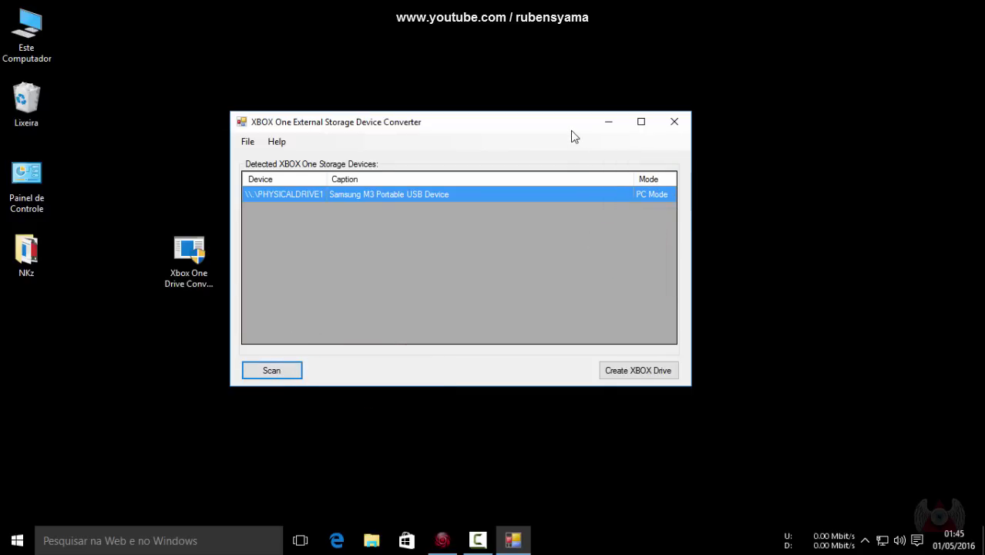
# Move the converter window aside and open Este Computador beside it to examine the listed drives
pyautogui.moveTo(570, 124)
pyautogui.mouseDown()
pyautogui.moveTo(471, 171)
pyautogui.moveTo(396, 224)
pyautogui.moveTo(382, 244)
pyautogui.moveTo(392, 255)
pyautogui.mouseUp()
pyautogui.doubleClick(26, 31)
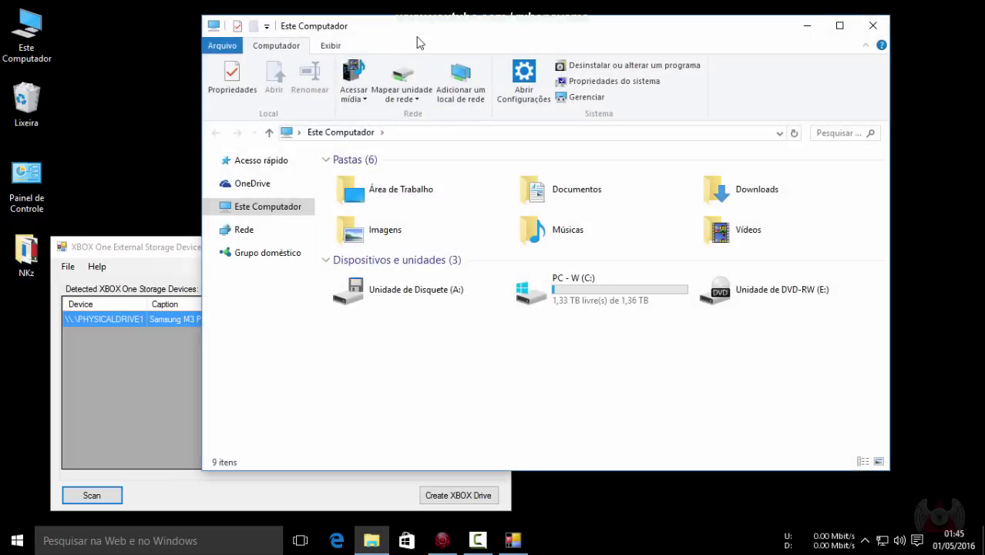
pyautogui.moveTo(429, 33); pyautogui.dragTo(499, 27)
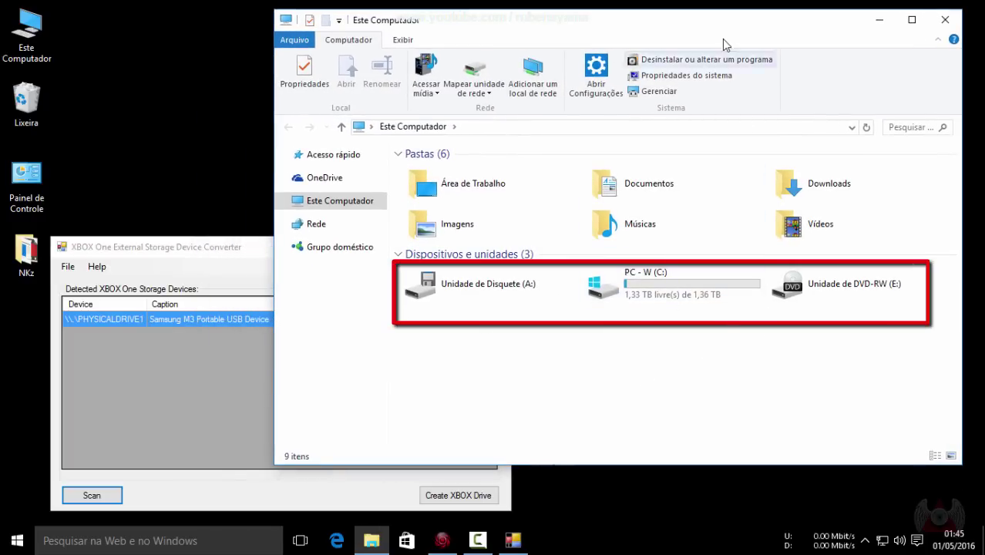
pyautogui.moveTo(723, 28); pyautogui.dragTo(711, 37)
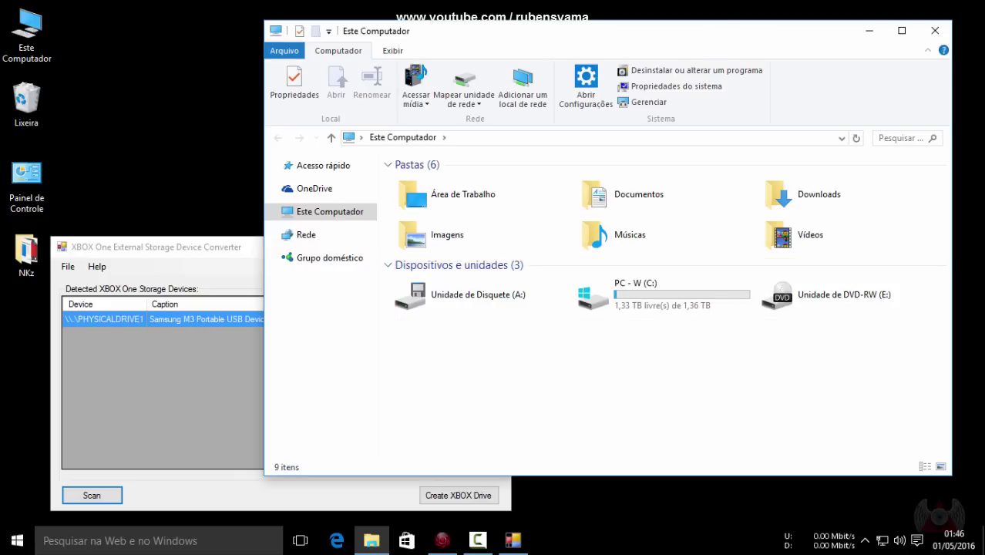
pyautogui.press('F9')
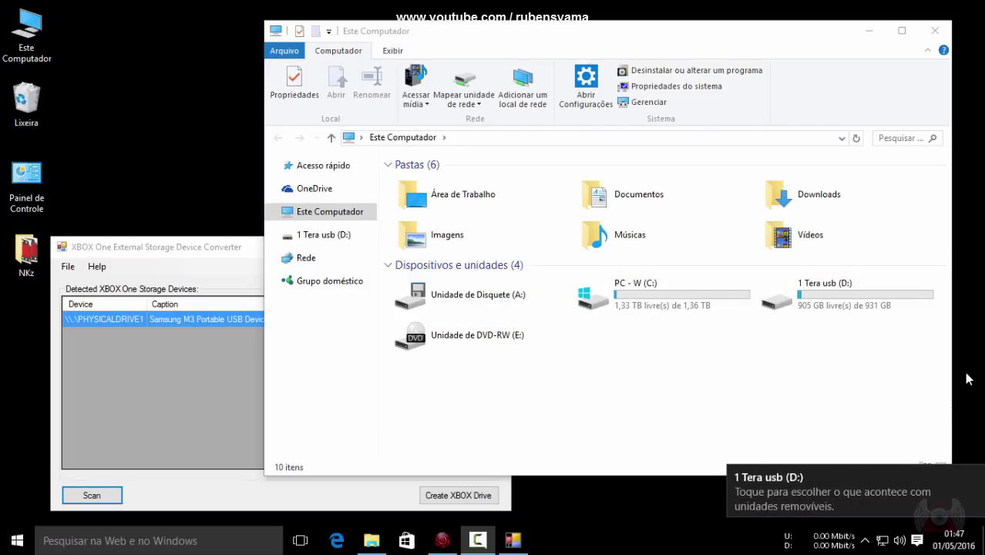
# Open the 1 Tera usb (D:) drive to examine its folders and files
pyautogui.click(817, 293)
pyautogui.doubleClick(815, 293)
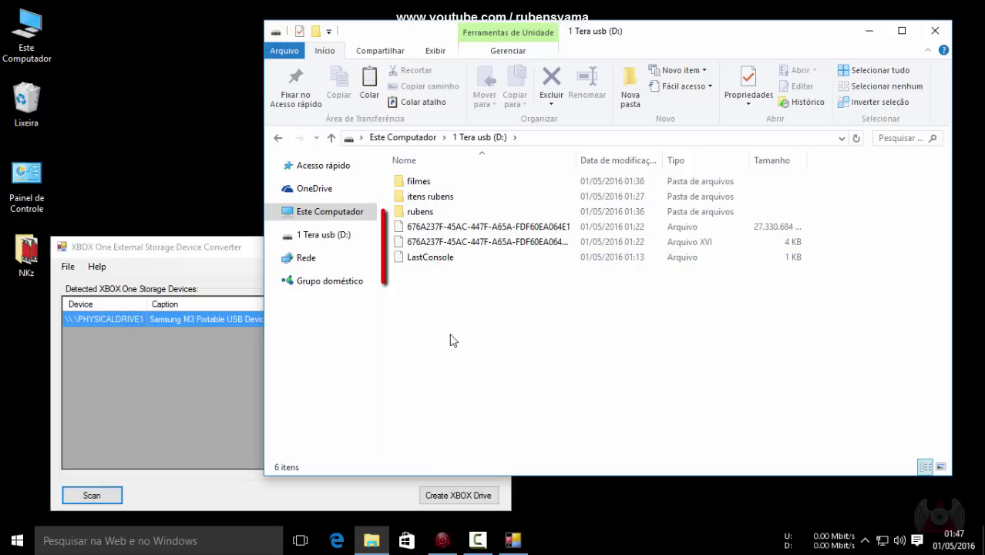
pyautogui.moveTo(451, 333)
pyautogui.mouseDown()
pyautogui.moveTo(441, 247)
pyautogui.moveTo(437, 294)
pyautogui.mouseUp()
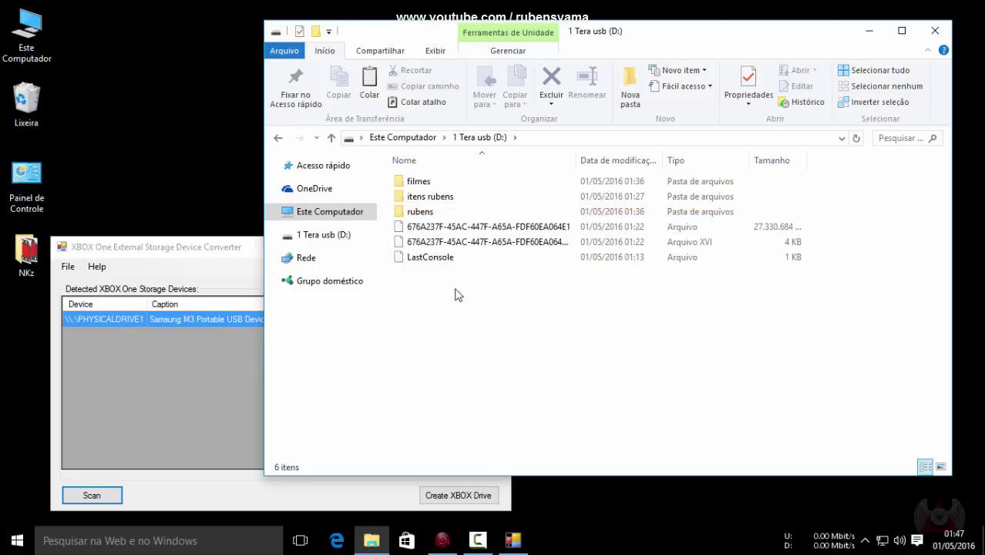
# View the properties of the large file 676A237F-45AC-447F-A65A-FDF60EA064E1 and close them again
pyautogui.click(439, 230)
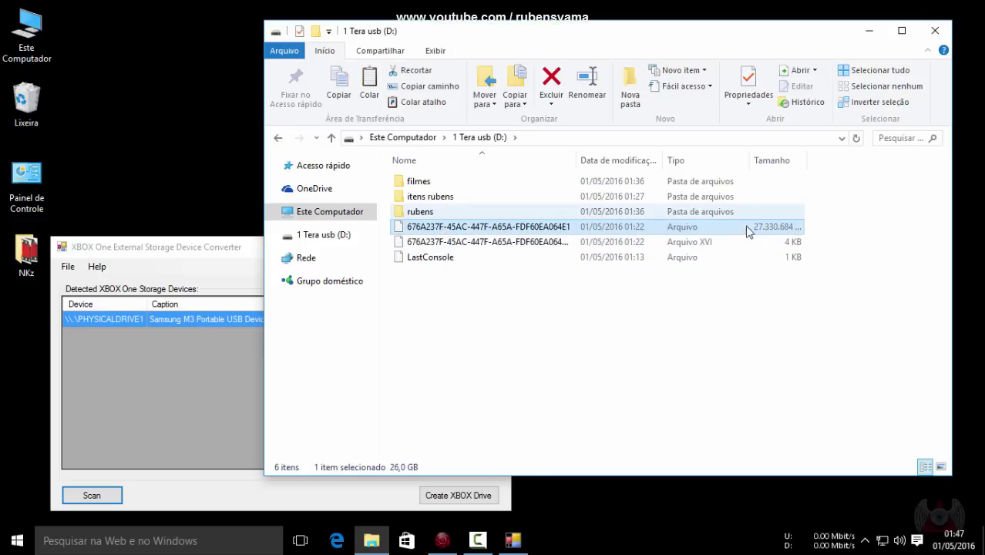
pyautogui.rightClick(562, 229)
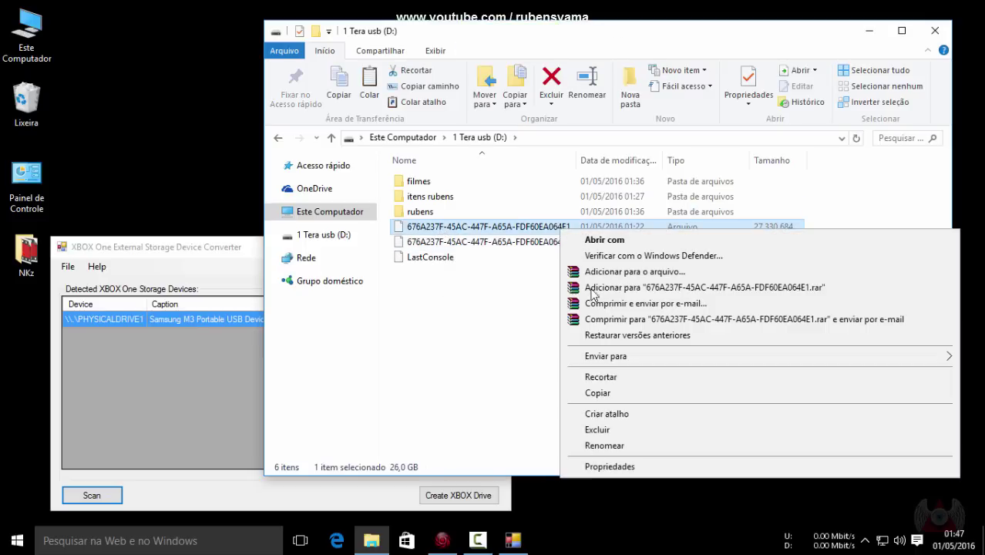
pyautogui.click(620, 468)
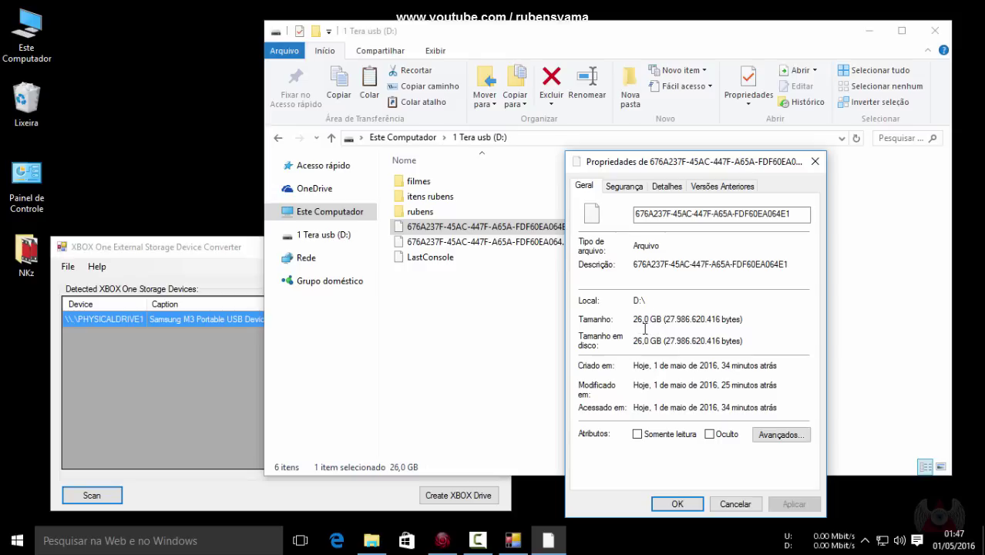
pyautogui.click(815, 162)
# Start copying the file 676A237F-45AC-447F-A65A-FDF60EA064E1 from the USB drive to the desktop and cancel the transfer
pyautogui.rightClick(467, 228)
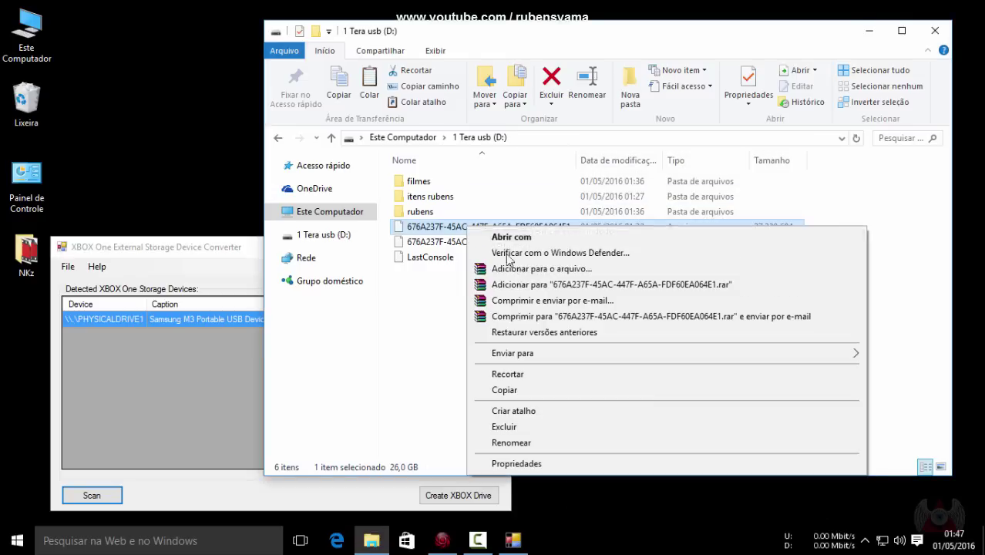
pyautogui.click(530, 386)
pyautogui.rightClick(151, 151)
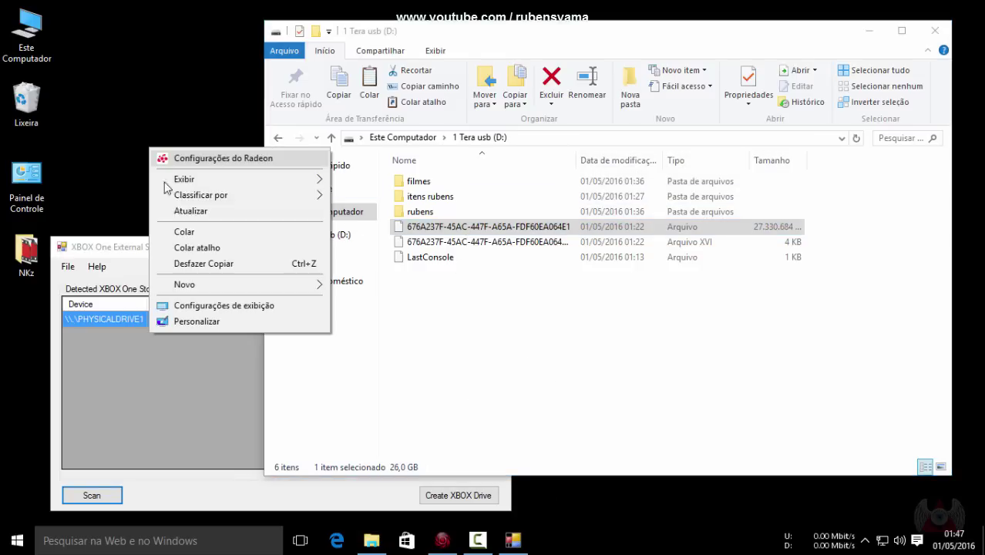
pyautogui.click(189, 231)
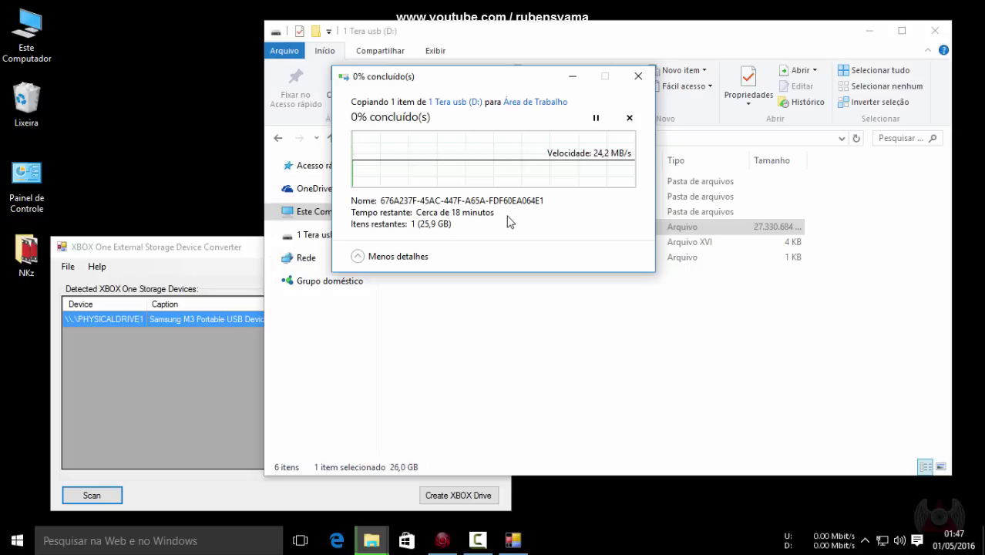
pyautogui.click(638, 80)
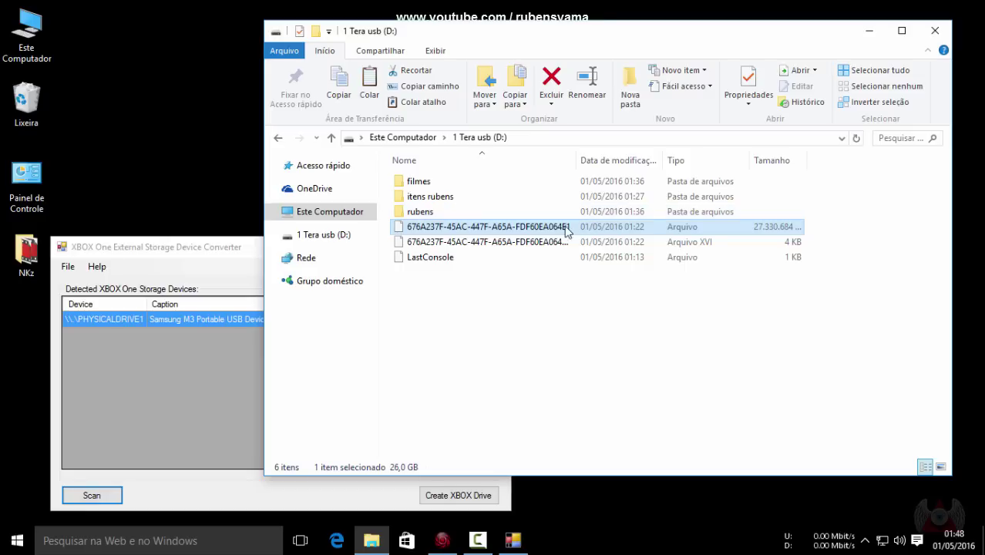
# Create a folder named "test do video" in the root of the 1 Tera usb (D:) drive
pyautogui.click(453, 326)
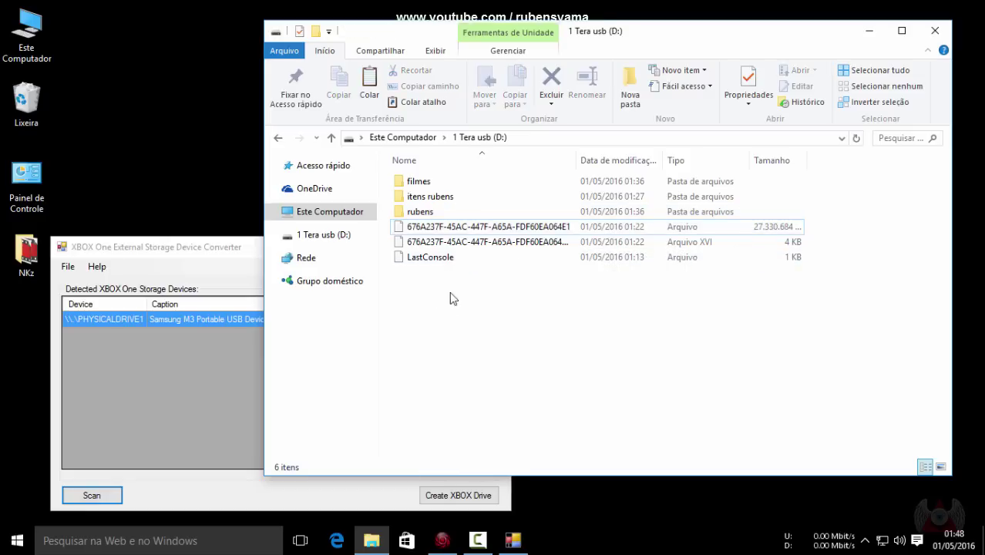
pyautogui.rightClick(434, 405)
pyautogui.moveTo(478, 374)
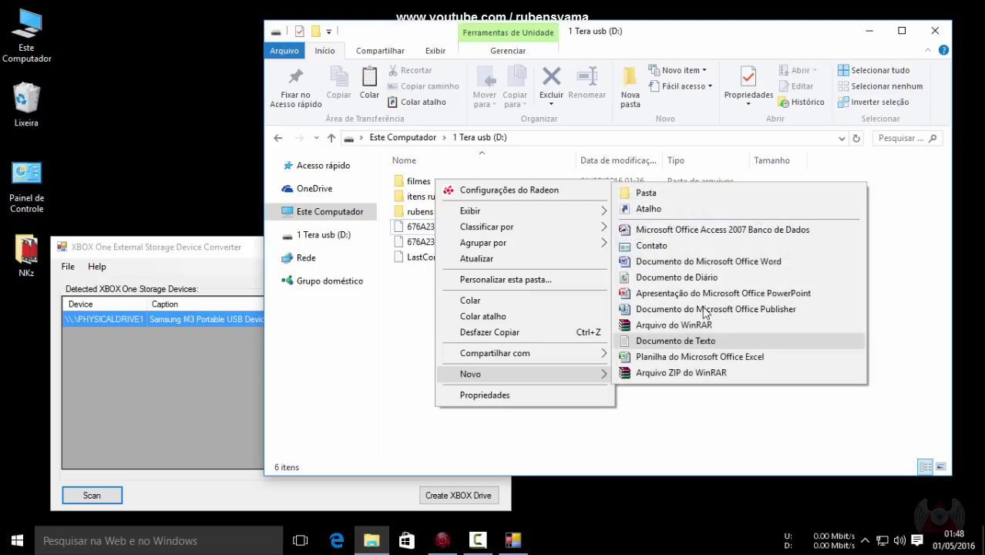
pyautogui.click(646, 190)
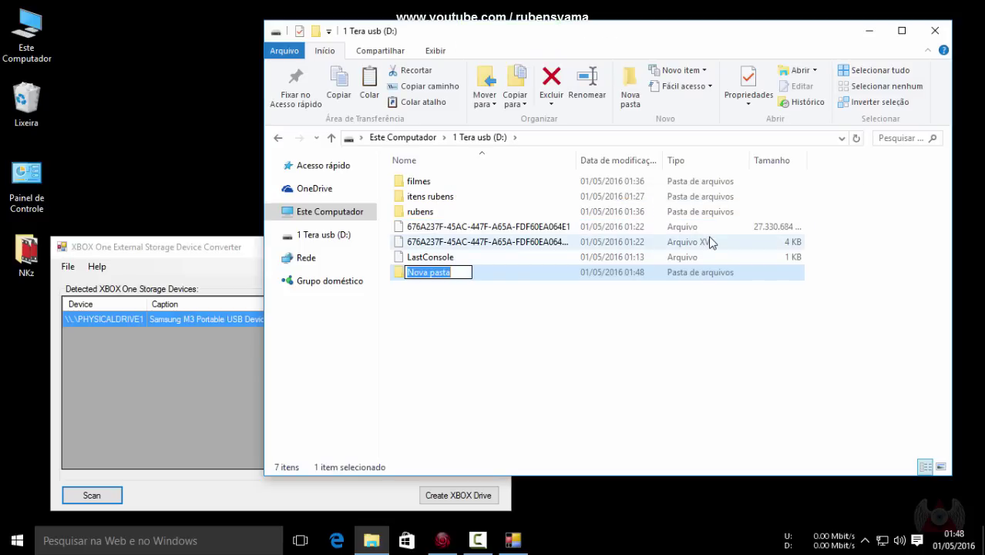
pyautogui.write('test do ')
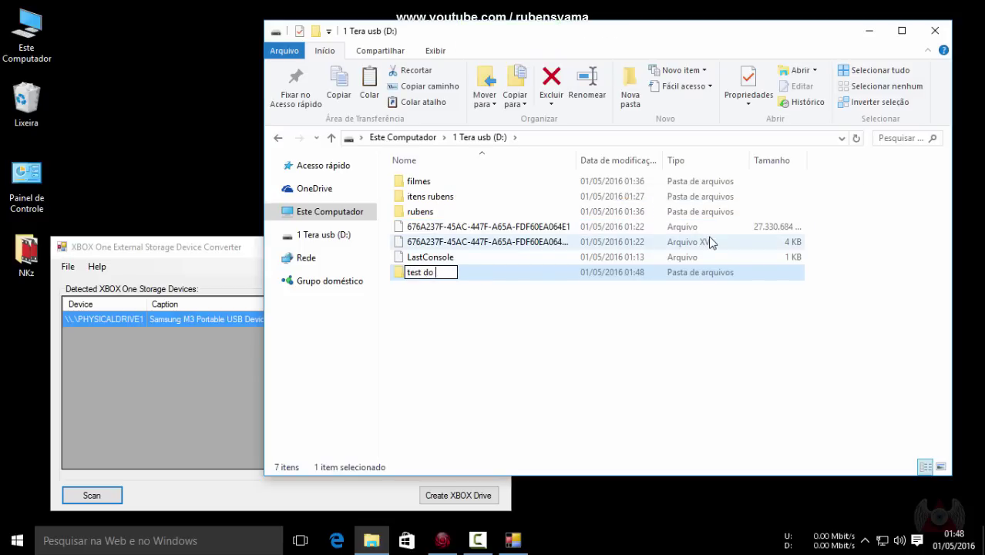
pyautogui.write('video')
pyautogui.press('Return')
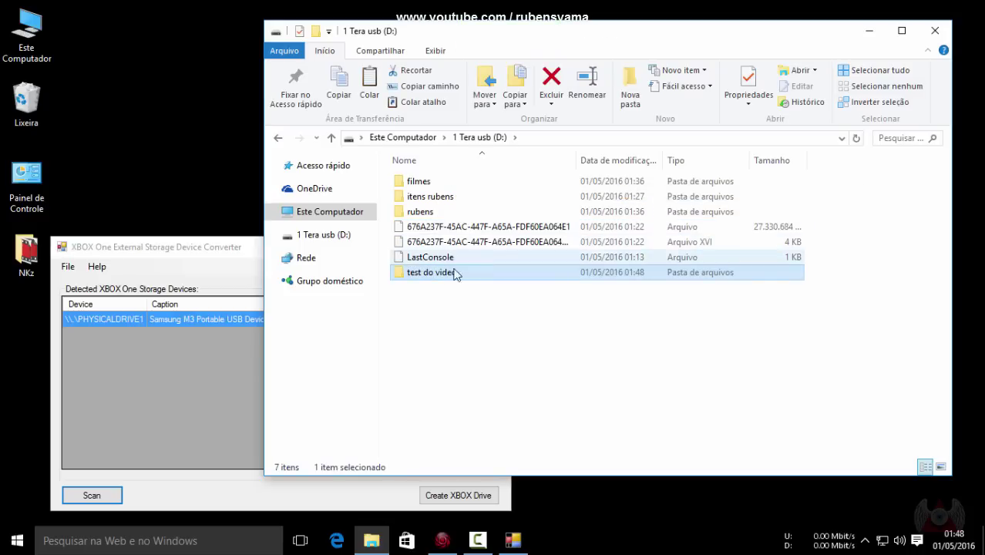
# Close the drive window and the storage converter, and check the drives listed in Este Computador
pyautogui.click(934, 31)
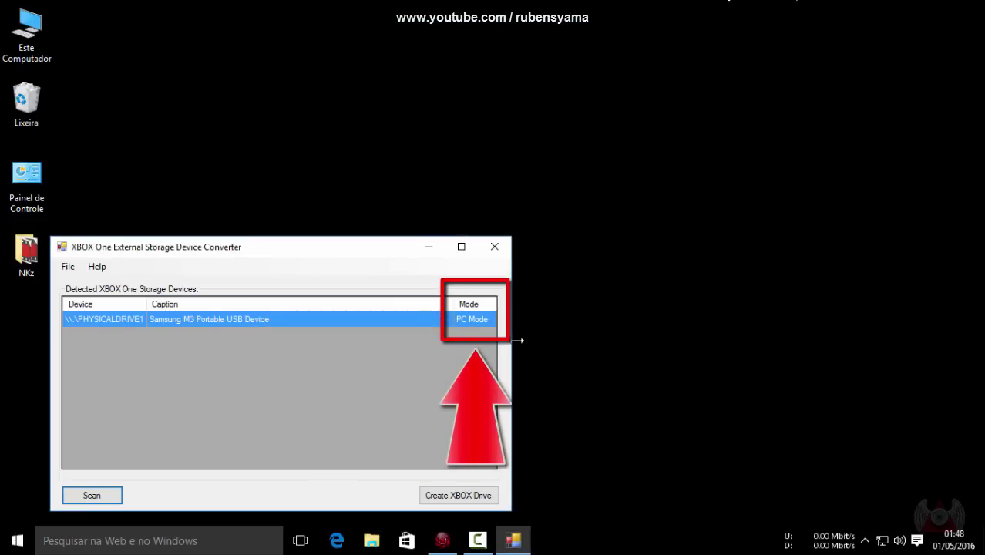
pyautogui.click(494, 247)
pyautogui.moveTo(213, 266); pyautogui.dragTo(46, 305)
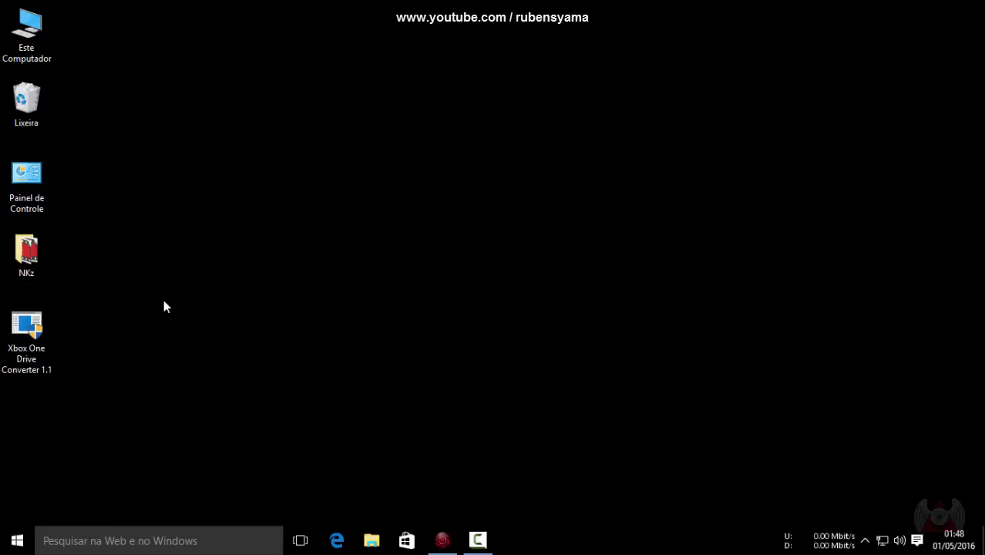
pyautogui.doubleClick(40, 38)
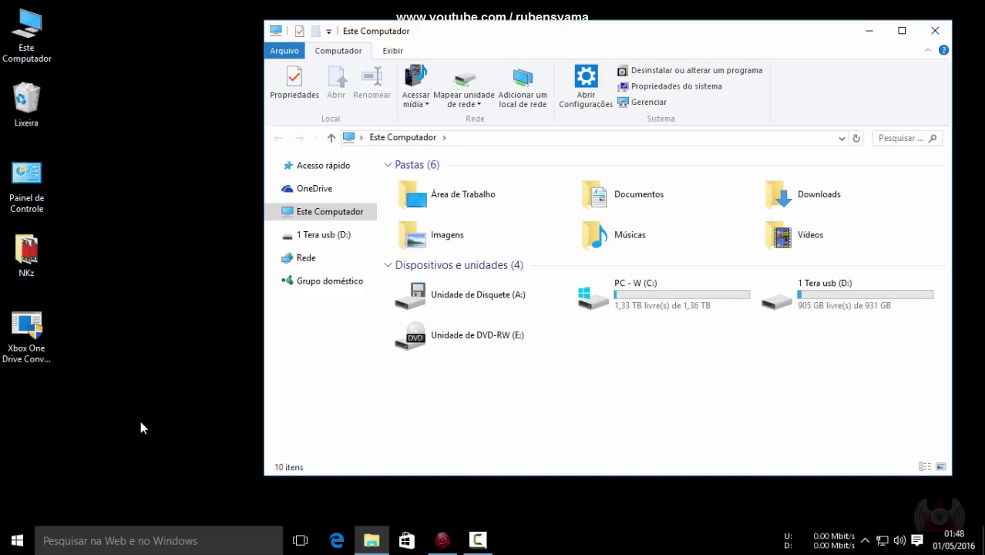
pyautogui.click(930, 34)
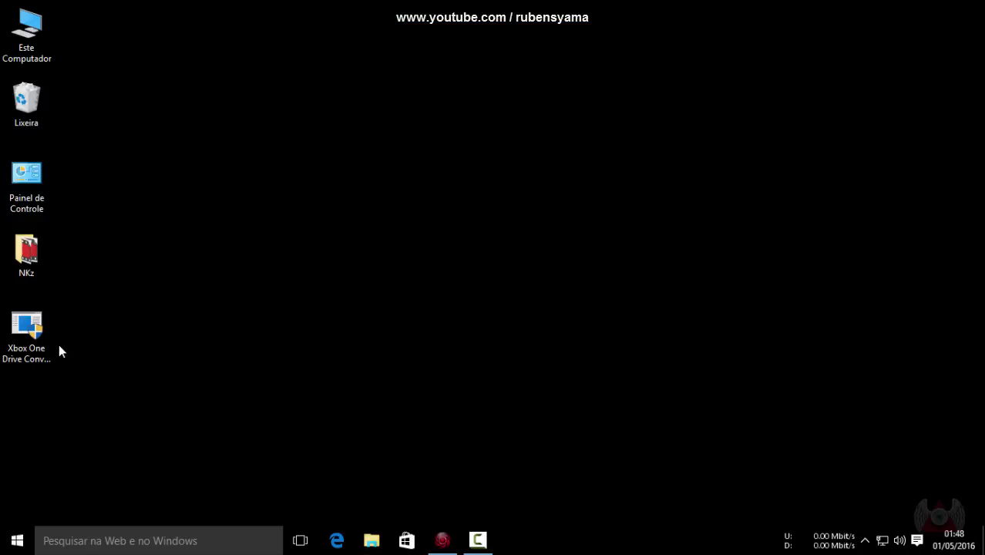
# Show the Xbox capture window, run Xbox One Drive Converter 1.1 as administrator to check the USB drive's mode, and close the converter
pyautogui.click(441, 539)
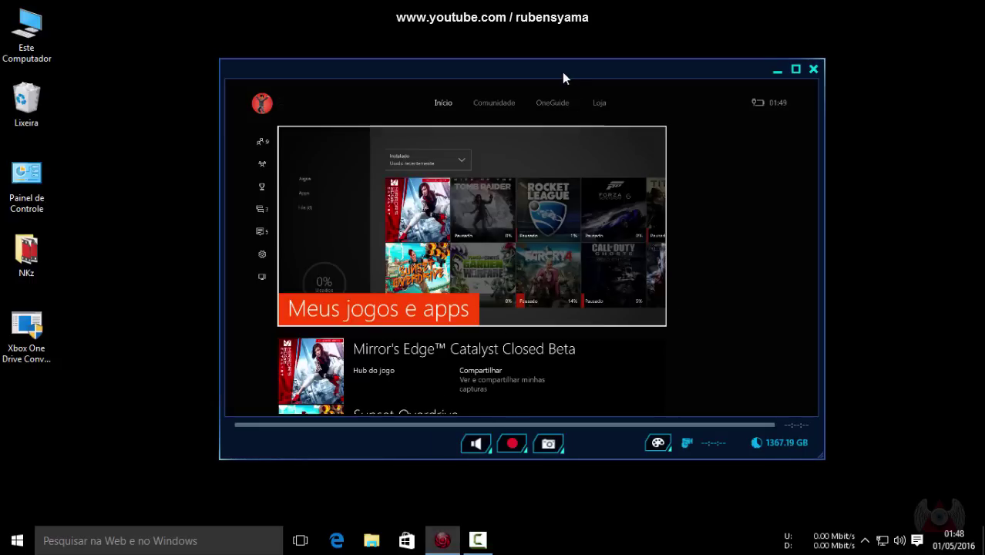
pyautogui.rightClick(46, 320)
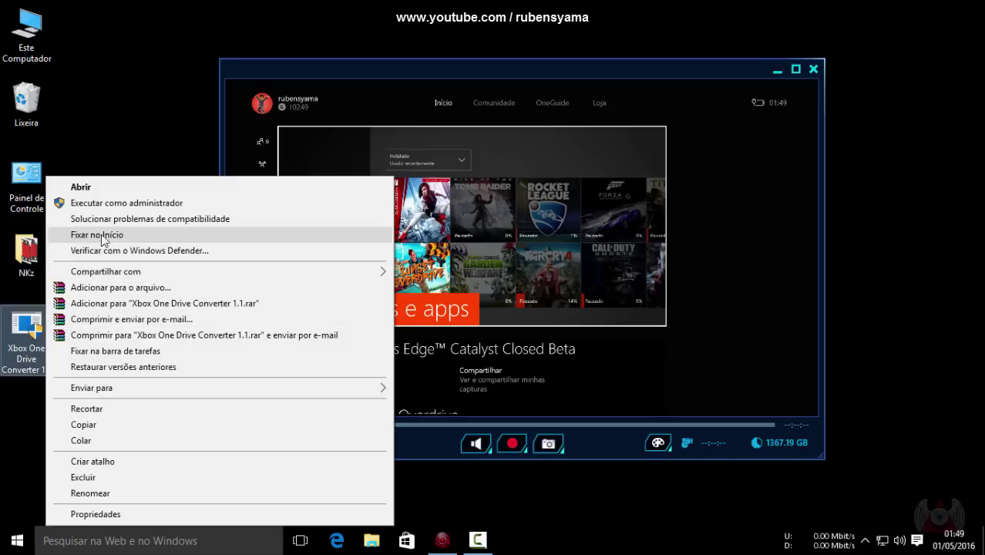
pyautogui.click(116, 203)
pyautogui.click(154, 205)
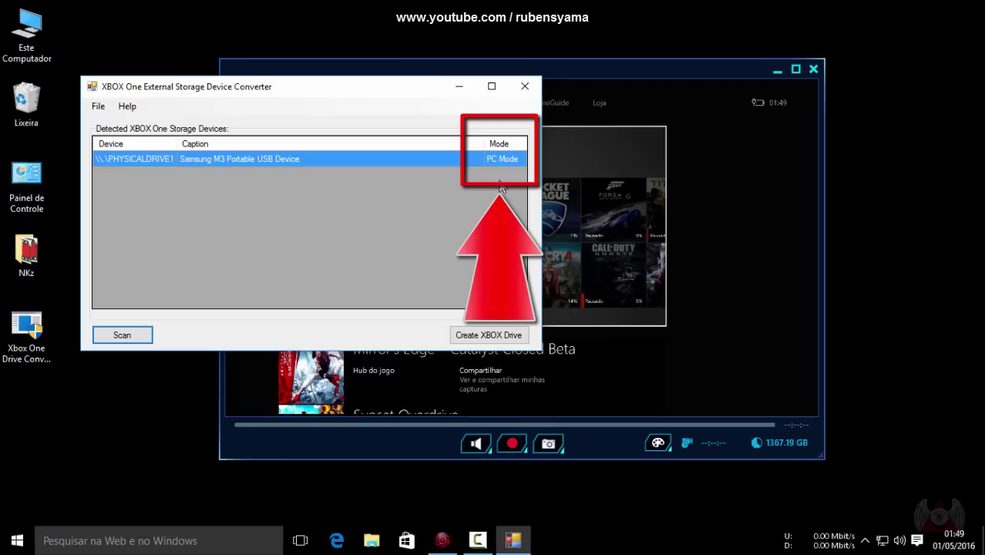
pyautogui.click(522, 88)
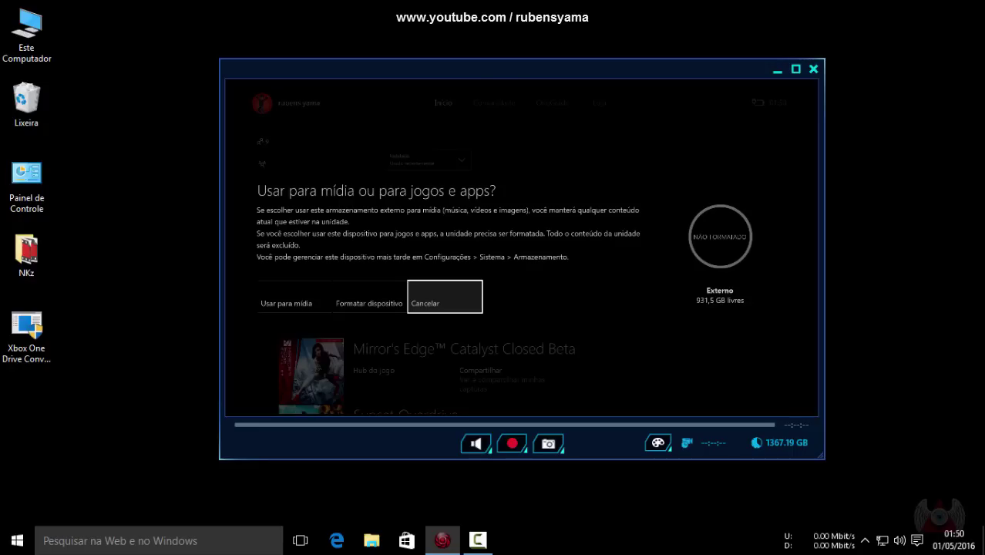
# Cancel the Xbox prompt asking whether to use the external drive for media or for games and apps
pyautogui.press('Return')
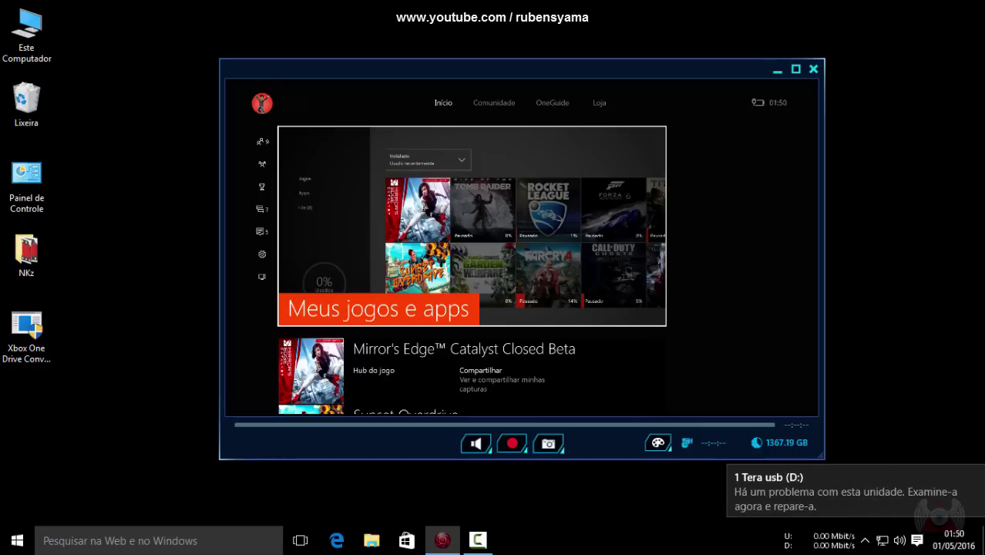
# Look through the contents of the 1 Tera usb (D:) drive, close its window and minimize the Xbox capture window
pyautogui.doubleClick(27, 34)
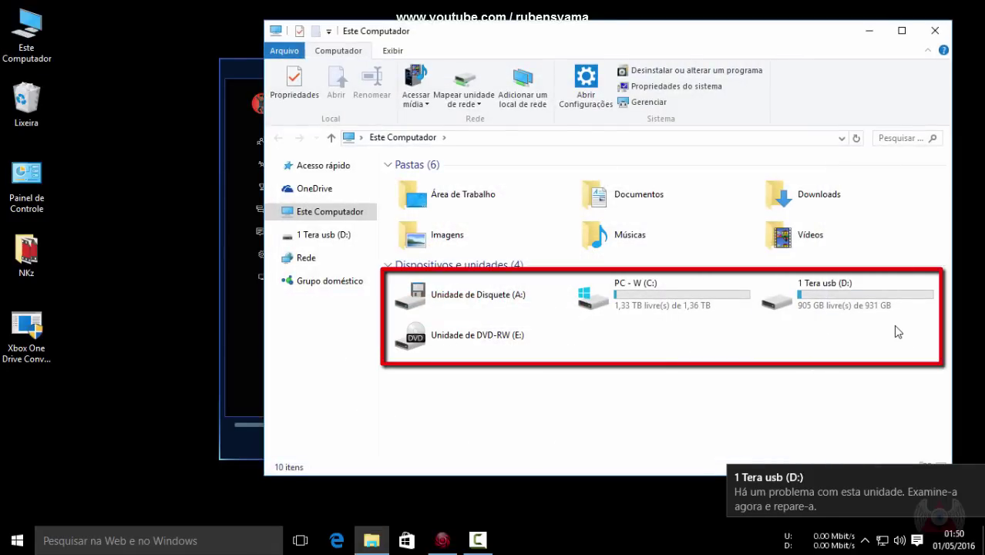
pyautogui.doubleClick(809, 302)
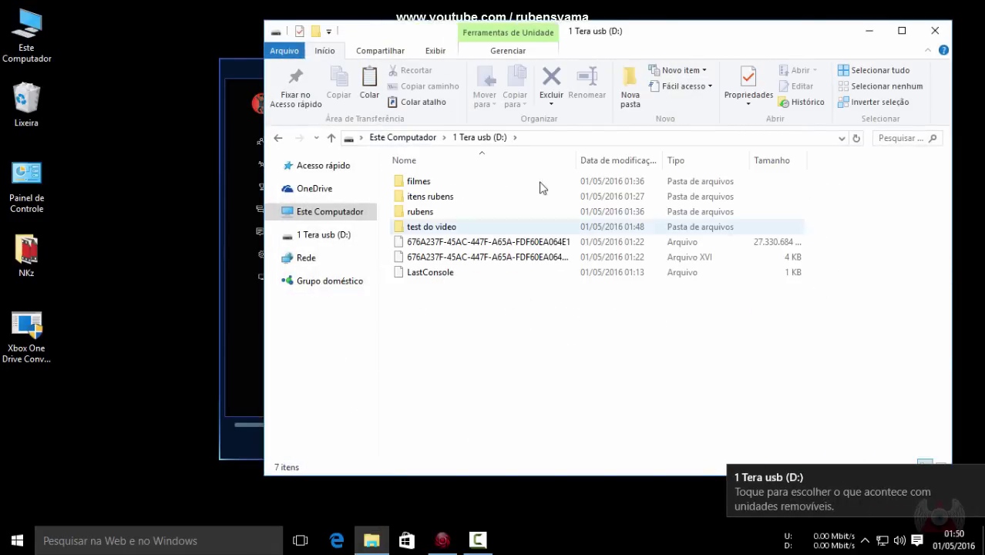
pyautogui.click(935, 30)
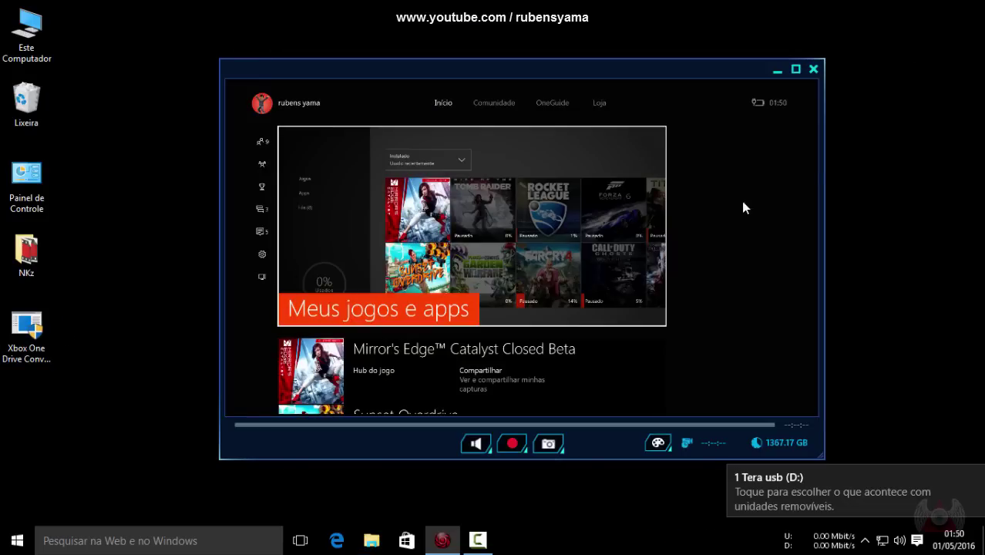
pyautogui.click(773, 73)
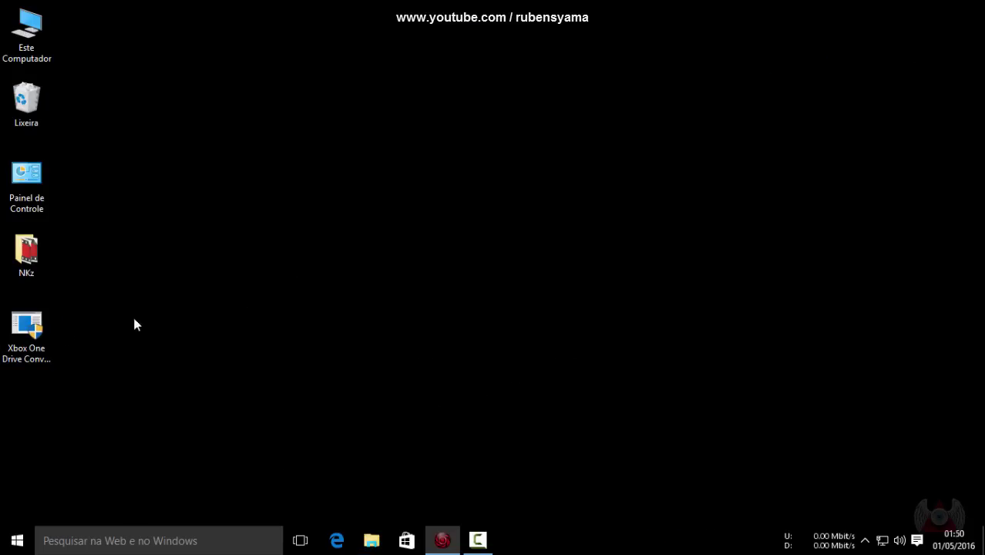
# Run Xbox One Drive Converter 1.1 as administrator and scan for Xbox One storage devices
pyautogui.rightClick(27, 333)
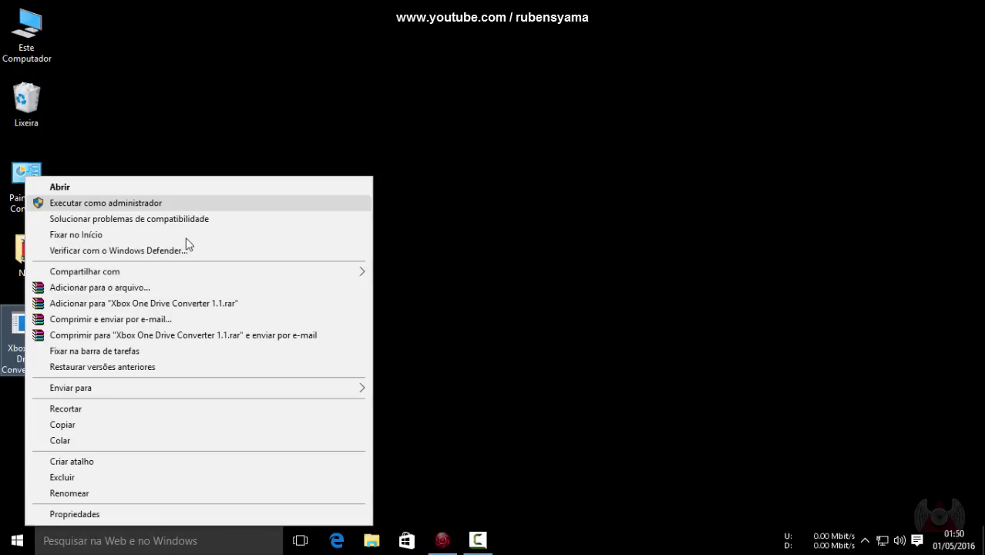
pyautogui.click(105, 203)
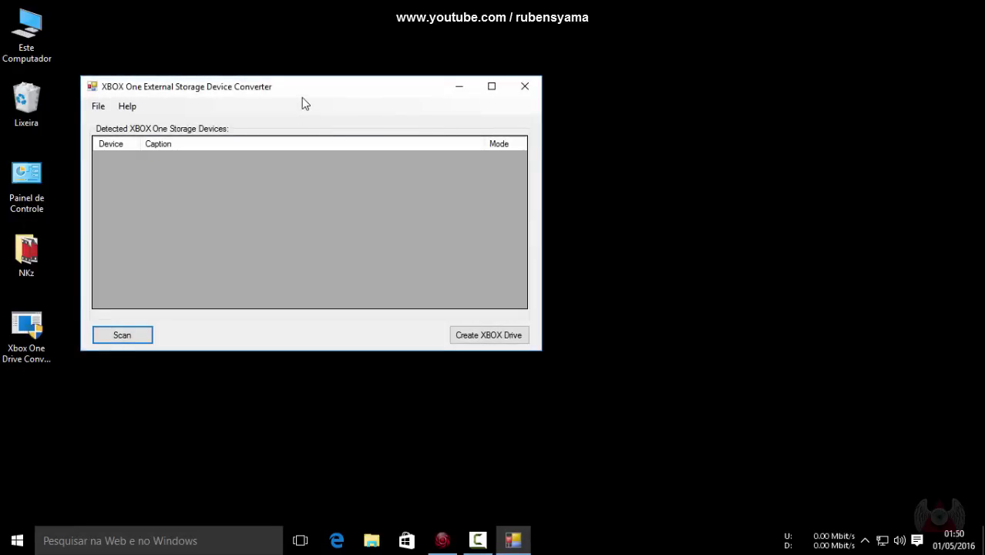
pyautogui.moveTo(301, 97); pyautogui.dragTo(371, 109)
pyautogui.click(200, 348)
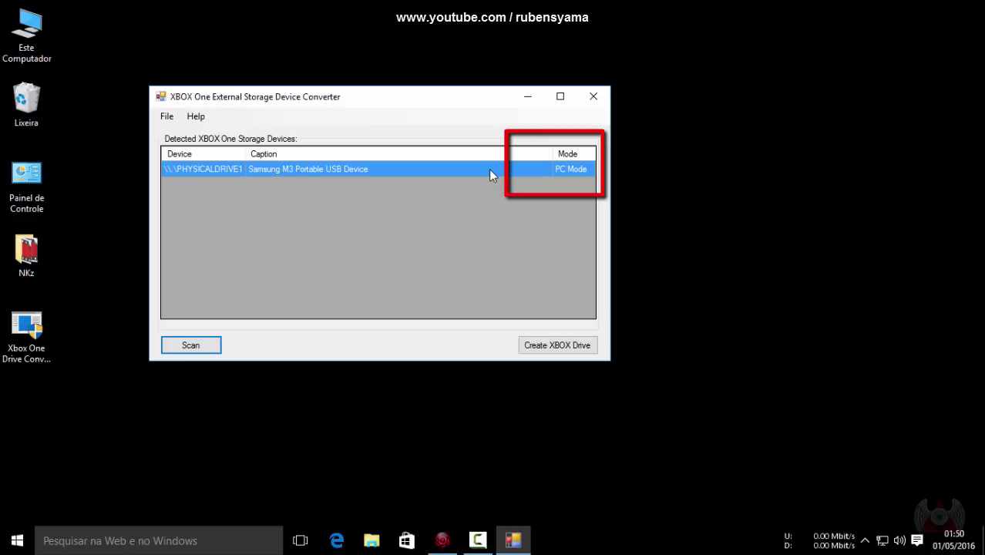
# Enable XBOX Mode on the Samsung M3 Portable USB Device, rescan the devices and close the converter
pyautogui.rightClick(409, 172)
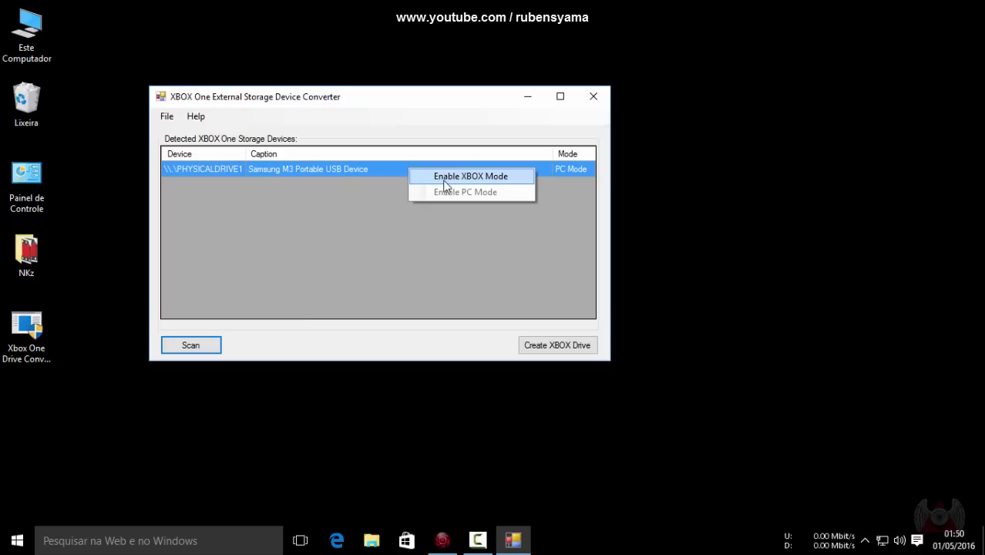
pyautogui.click(484, 182)
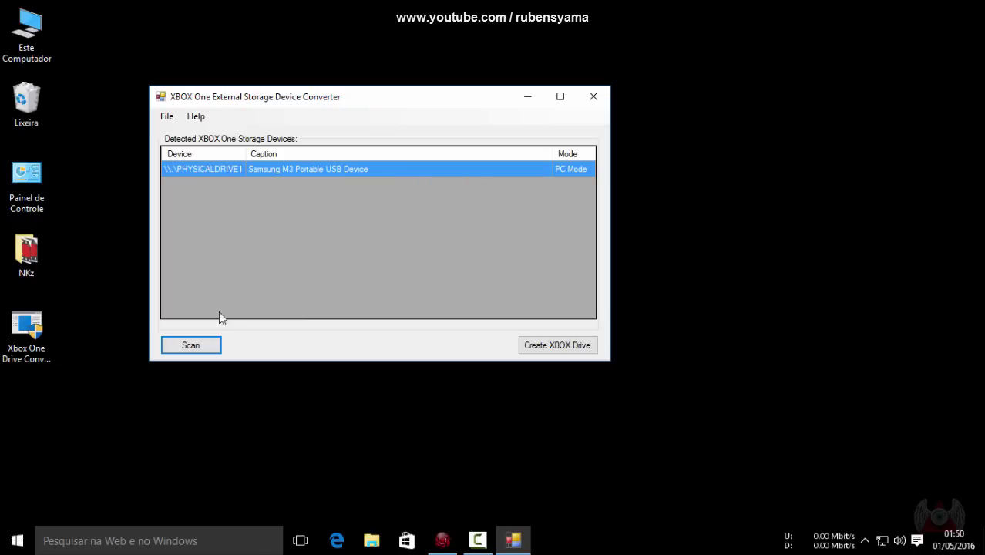
pyautogui.click(191, 345)
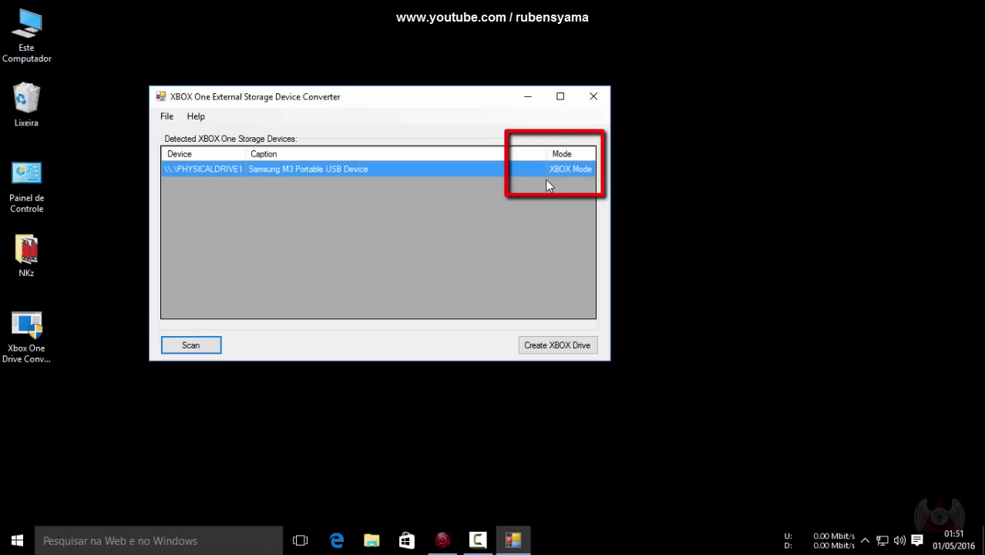
pyautogui.click(595, 97)
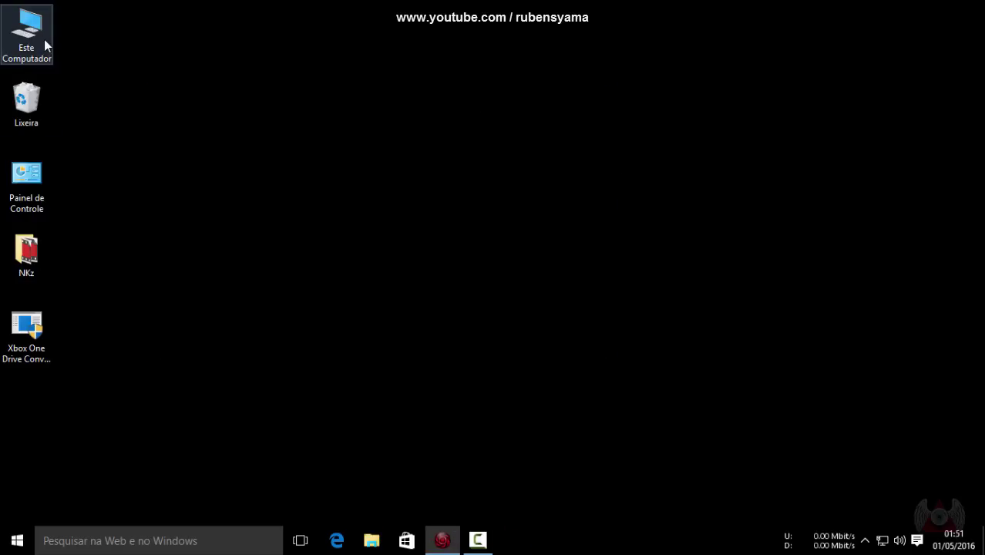
# Check the 1 Tera usb (D:) drive's free space and total size in Este Computador, and close the window
pyautogui.doubleClick(44, 38)
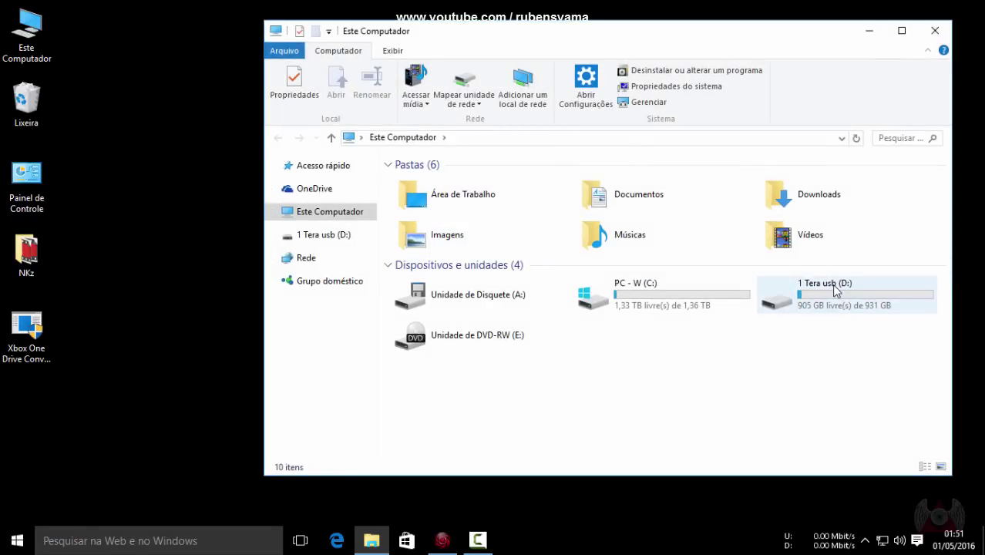
pyautogui.moveTo(835, 290)
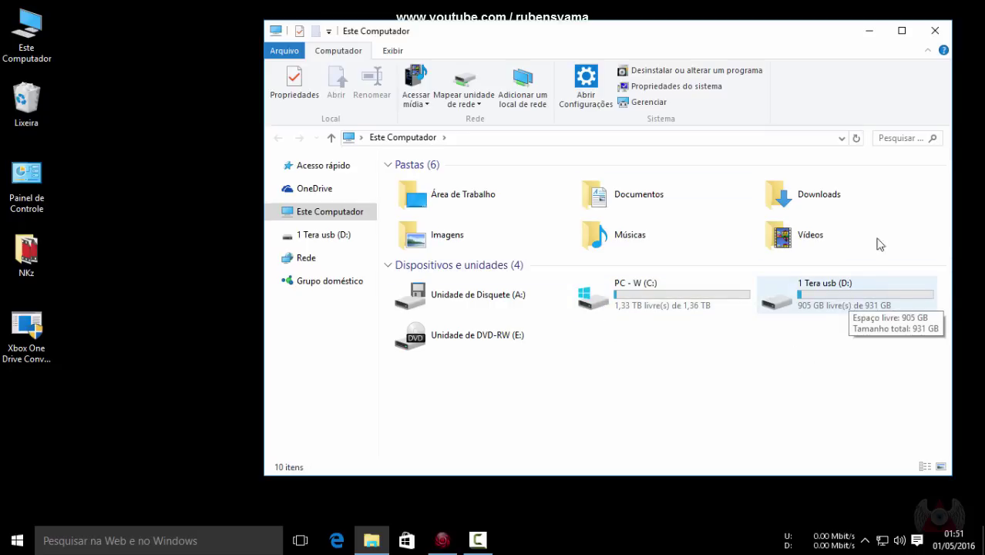
pyautogui.click(935, 30)
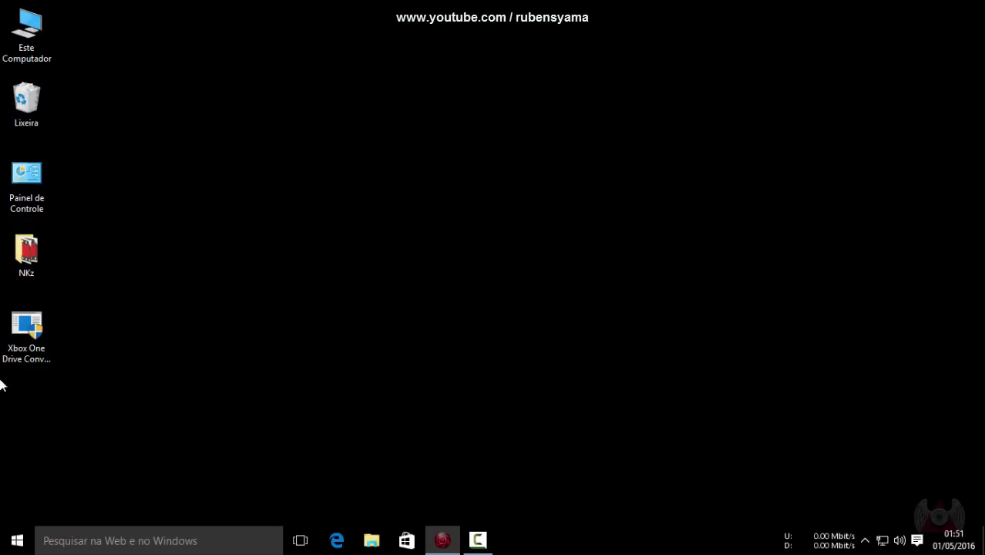
# Rerun the drive converter as administrator, scan to verify the Samsung drive's mode, and close the converter
pyautogui.rightClick(33, 340)
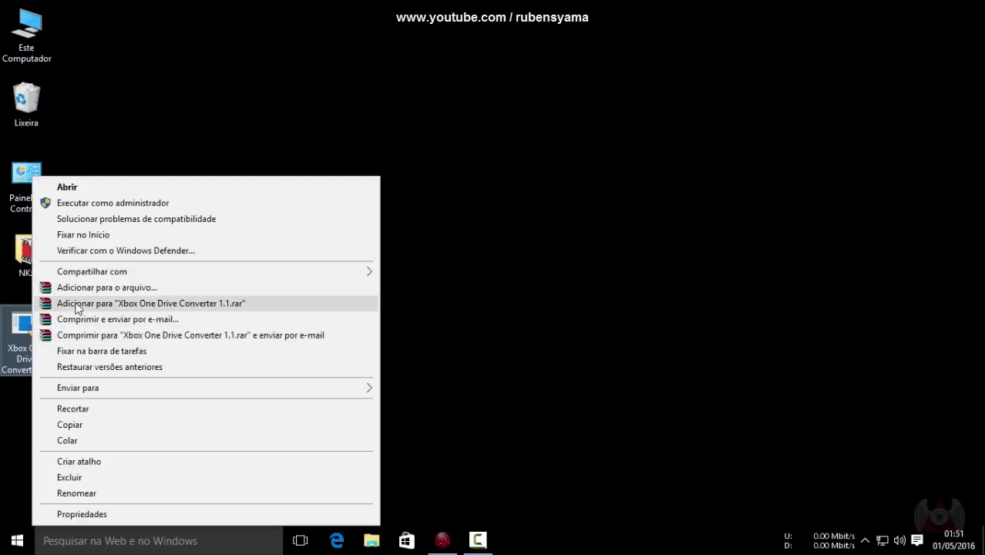
pyautogui.click(93, 201)
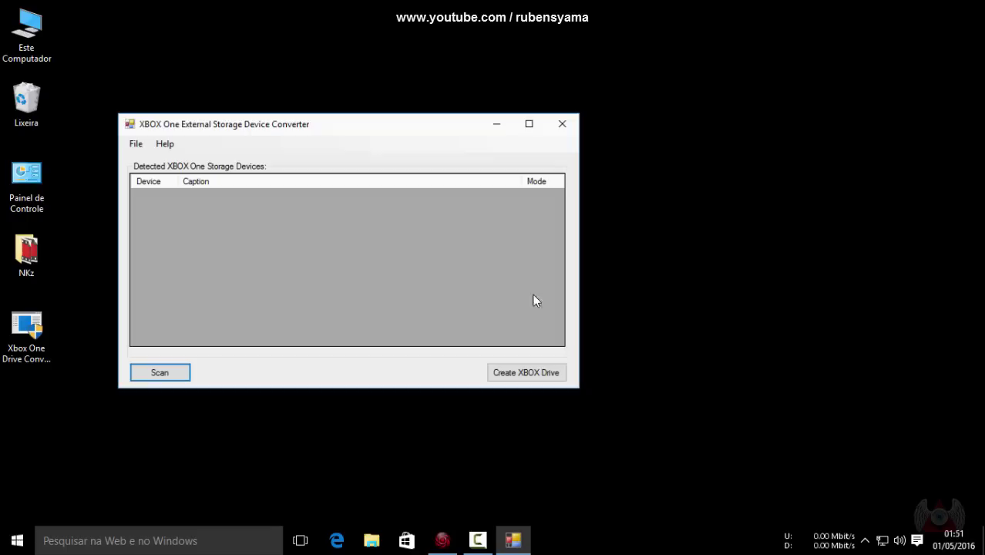
pyautogui.click(184, 371)
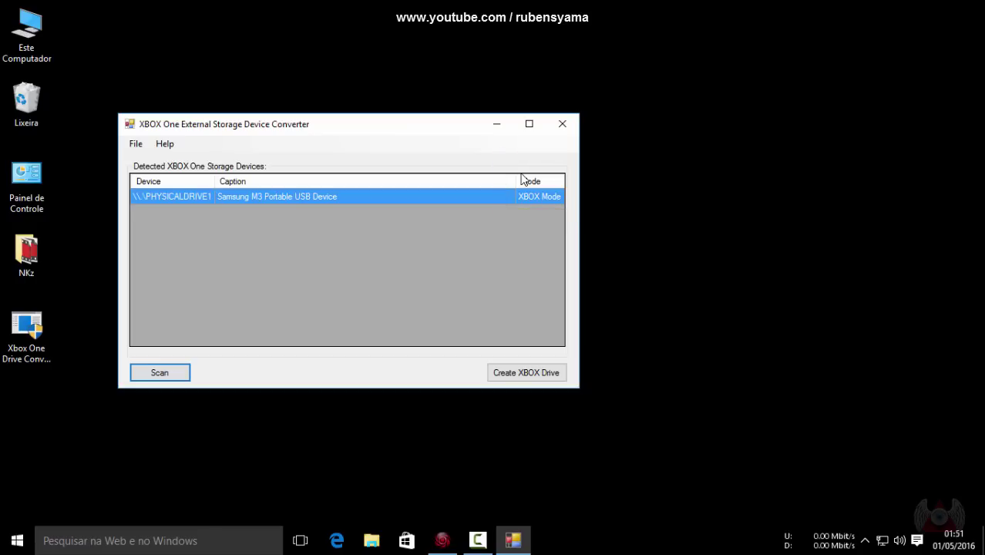
pyautogui.click(562, 125)
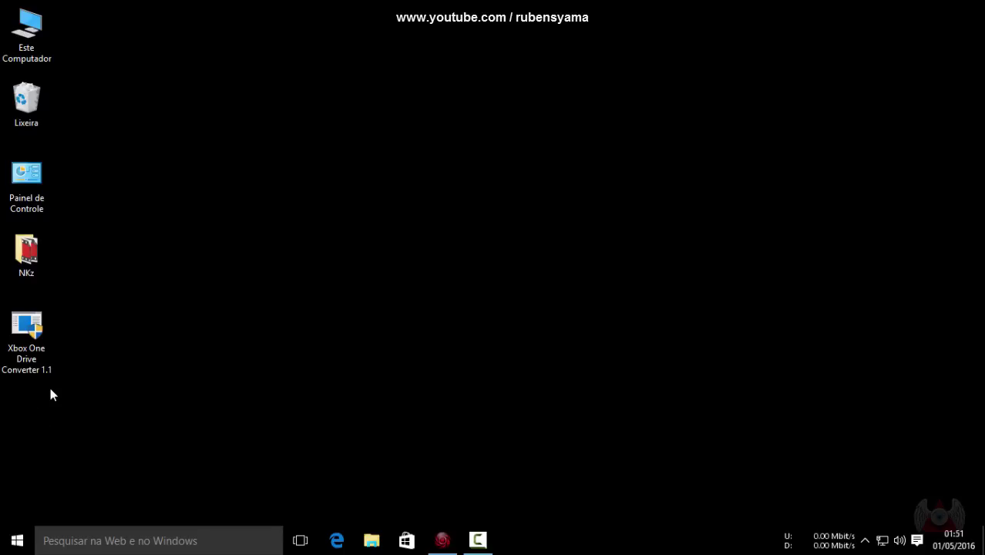
# Switch to the Xbox capture window, show it full screen and open Meus jogos e apps
pyautogui.click(441, 539)
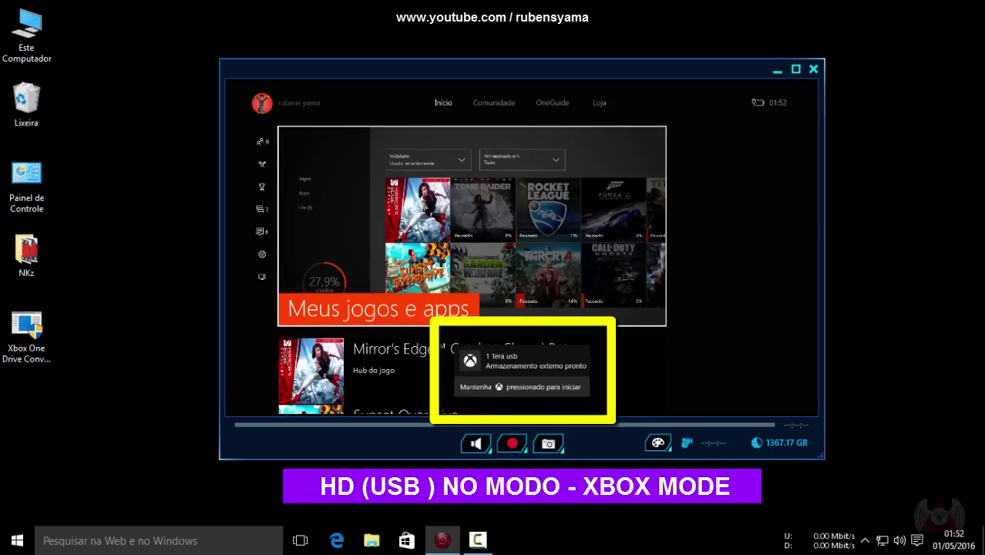
pyautogui.doubleClick(686, 294)
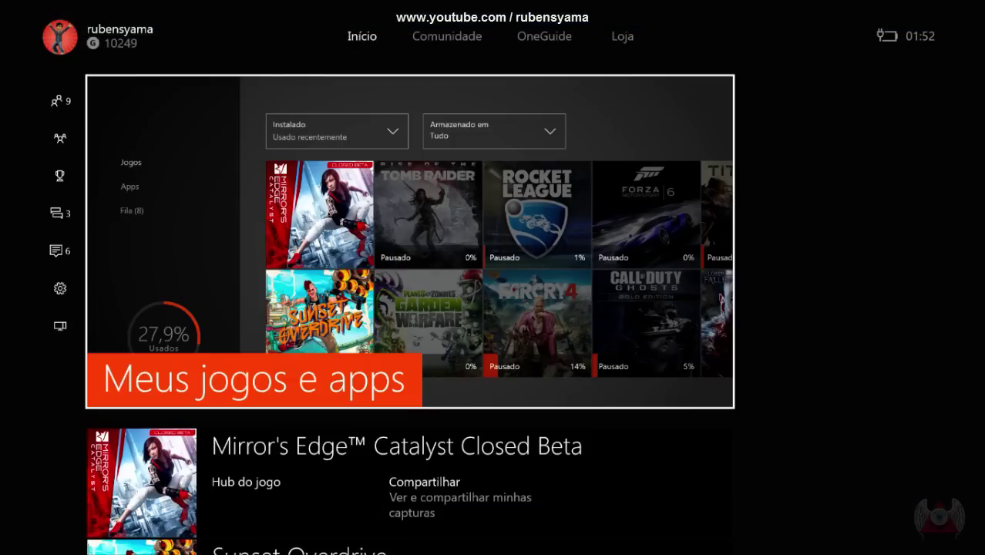
pyautogui.press('Return')
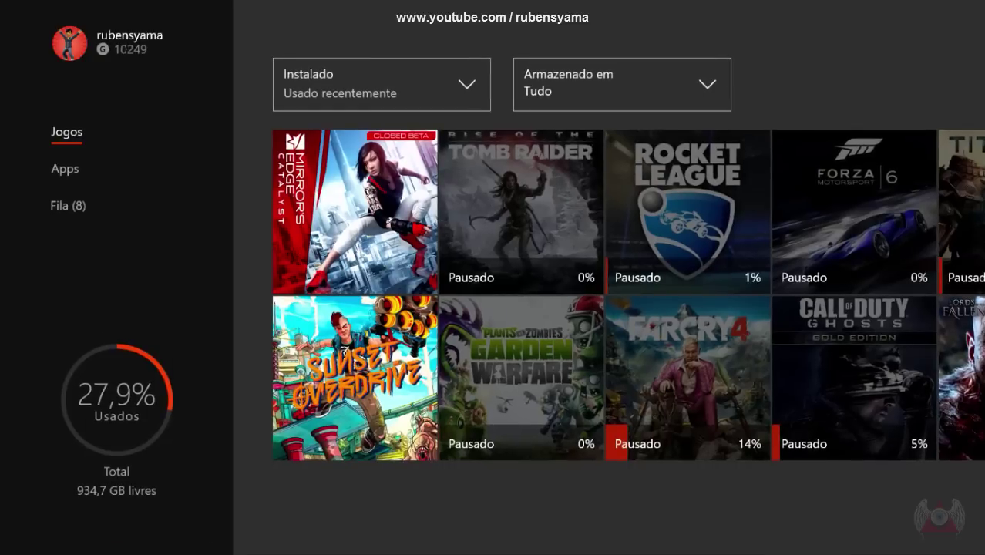
# Filter the Xbox games list to show only games stored on 1 Tera usb
pyautogui.press('Right')
pyautogui.press('Right')
pyautogui.press('Right')
pyautogui.press('Up')
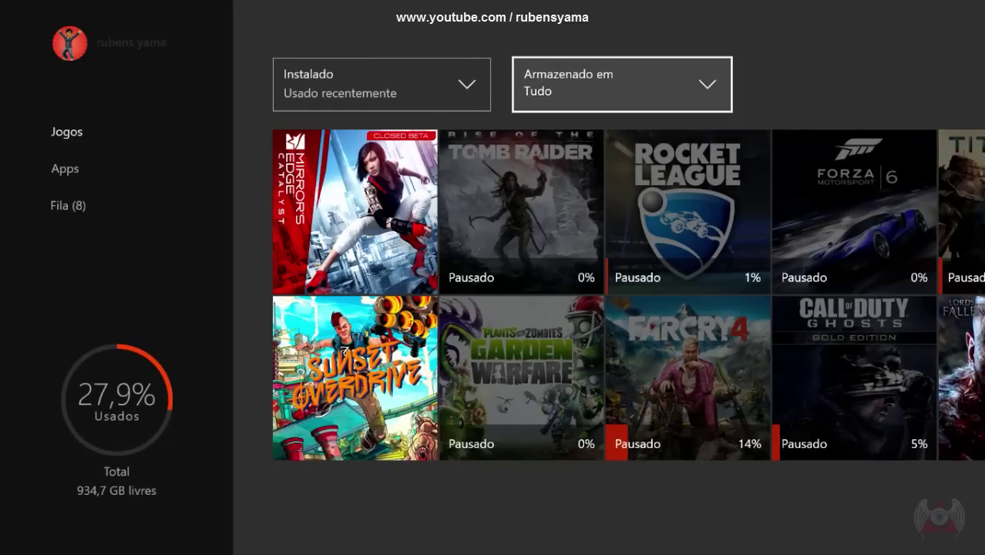
pyautogui.press('Return')
pyautogui.press('Down')
pyautogui.press('Down')
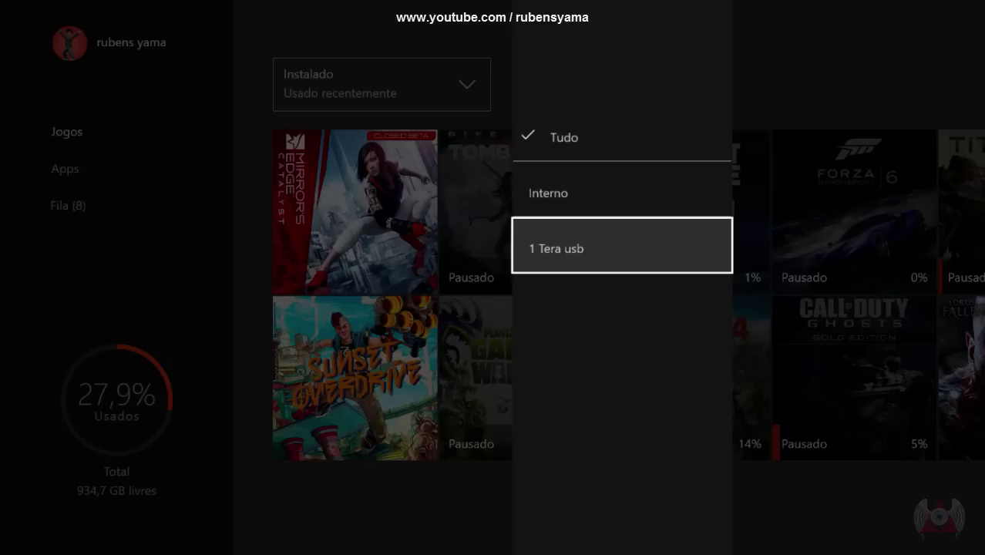
pyautogui.press('Return')
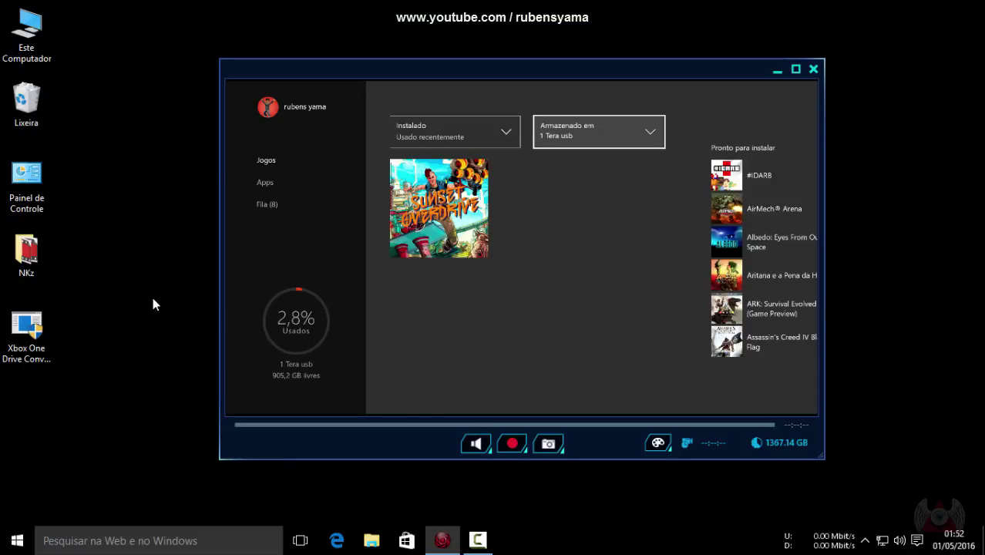
# Minimize the Xbox capture window to return to the Windows desktop
pyautogui.click(34, 331)
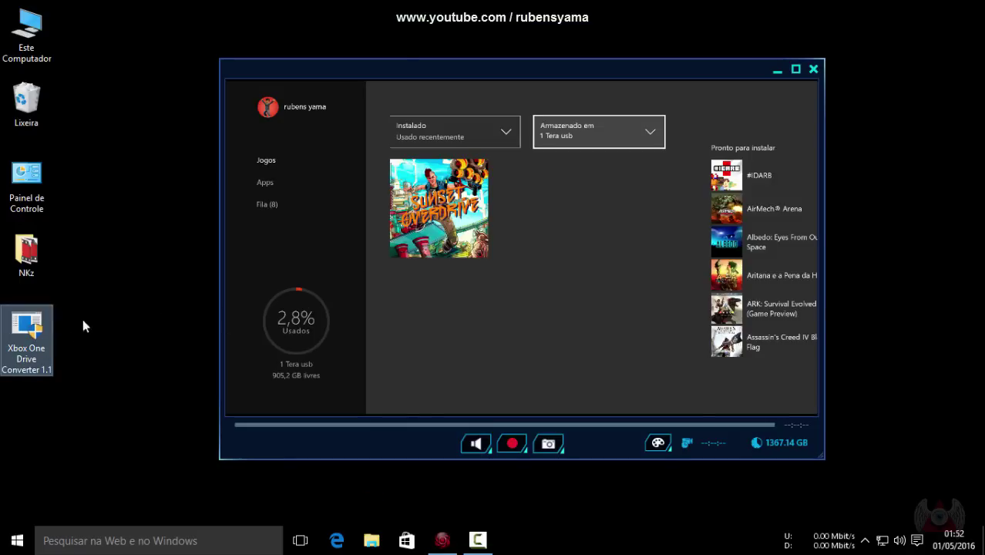
pyautogui.click(159, 310)
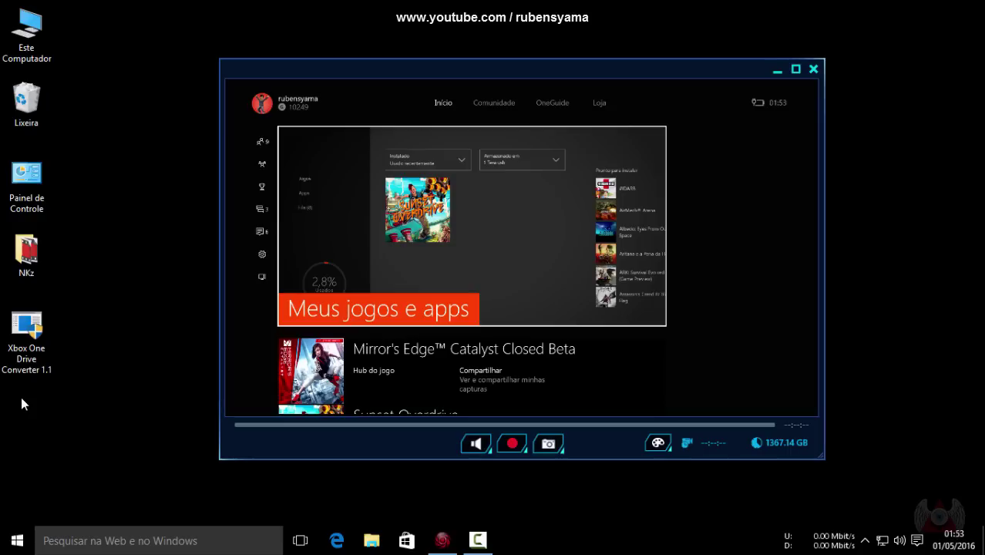
pyautogui.click(777, 72)
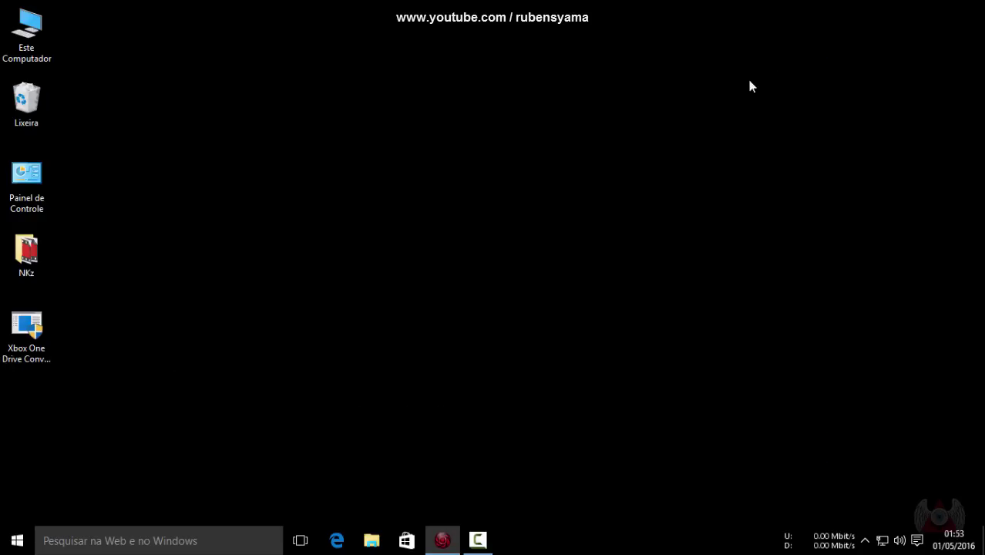